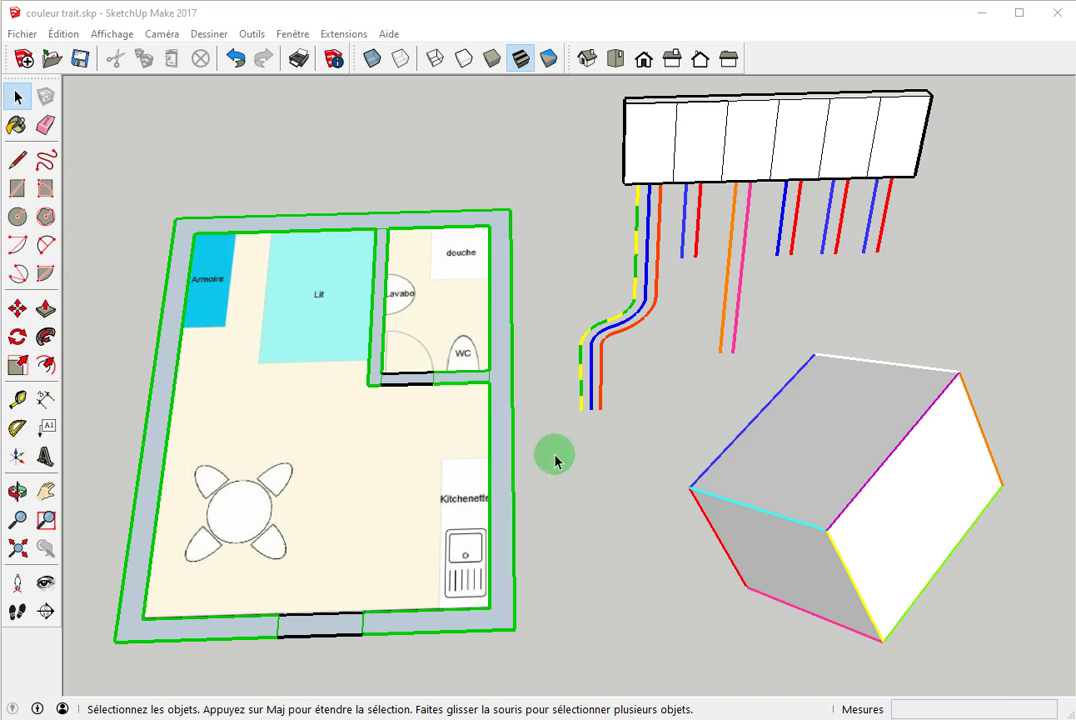
Move the floor plan to the right with Move, then undo the move
{"action": "key", "text": "m"}
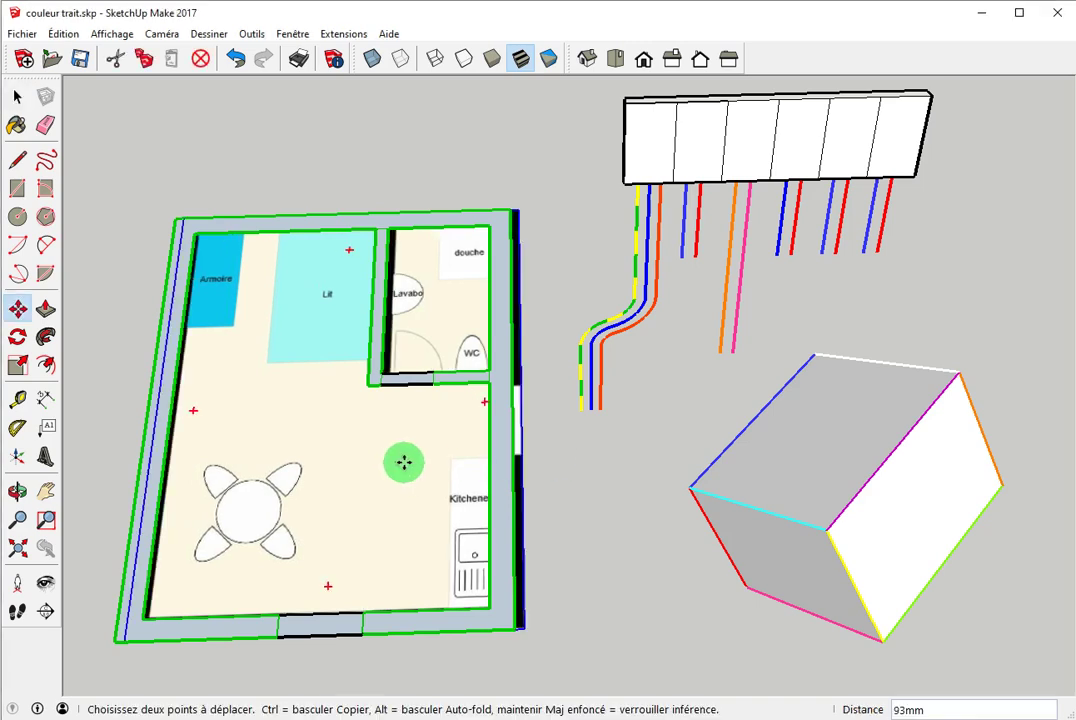
{"action": "left_click_drag", "start_coordinate": [395, 462], "coordinate": [611, 465]}
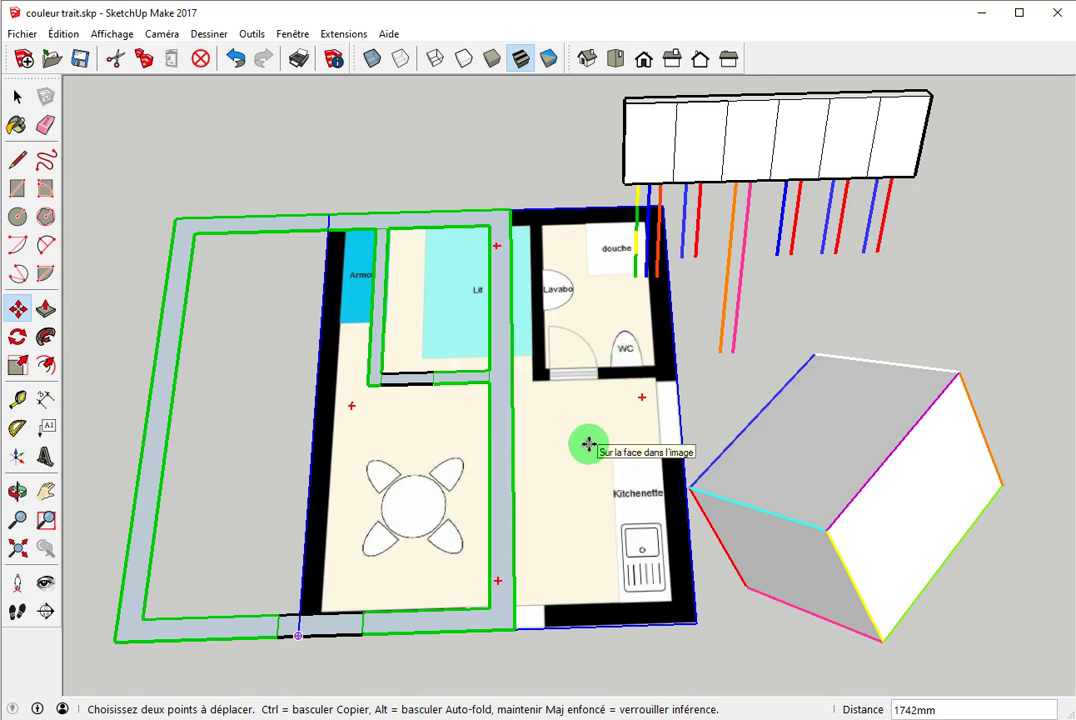
{"action": "key", "text": "space"}
{"action": "key", "text": "ctrl+z"}
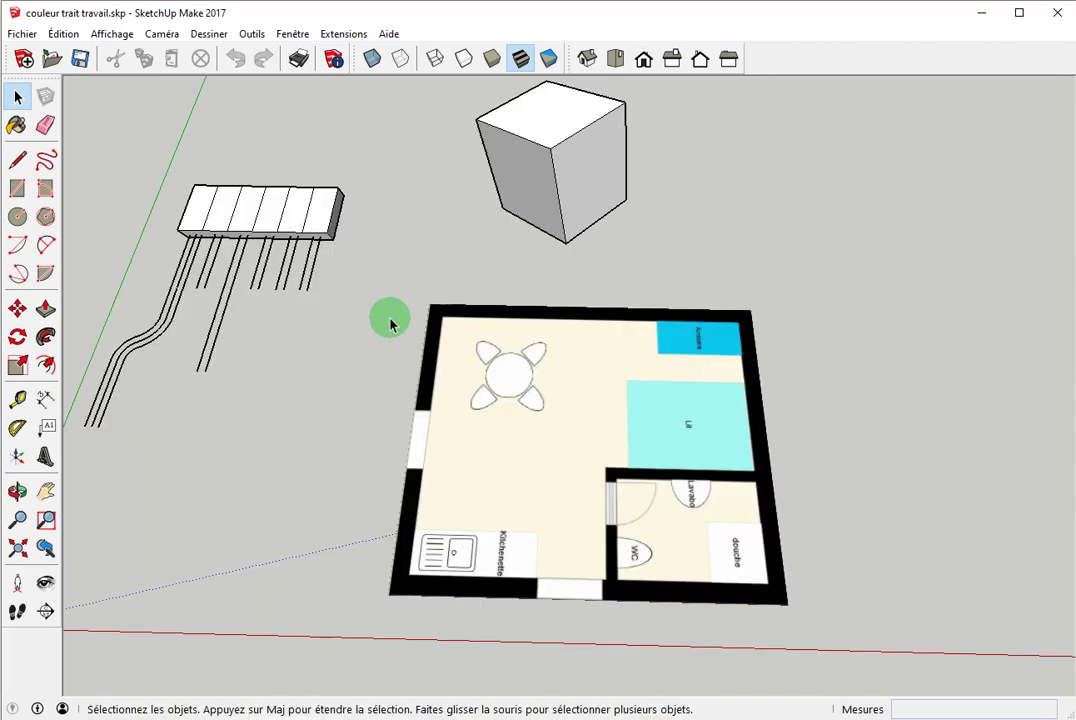
Show the default panel tray and look straight down on the plan in Top view
{"action": "left_click", "coordinate": [293, 36]}
{"action": "mouse_move", "coordinate": [370, 53]}
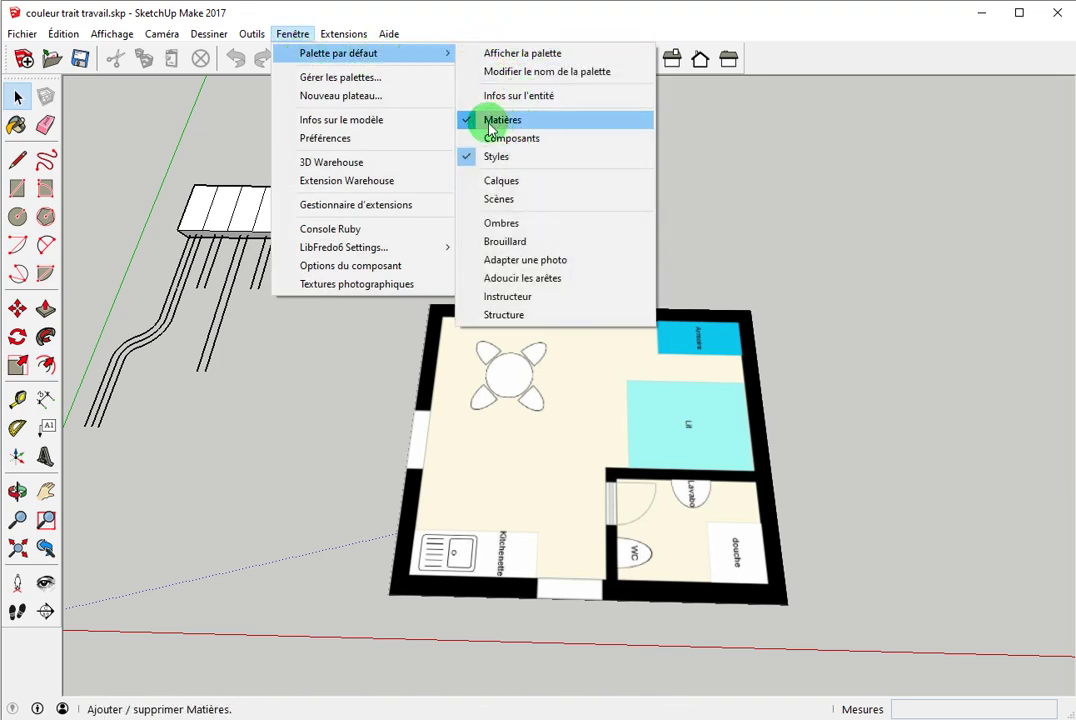
{"action": "left_click", "coordinate": [505, 52]}
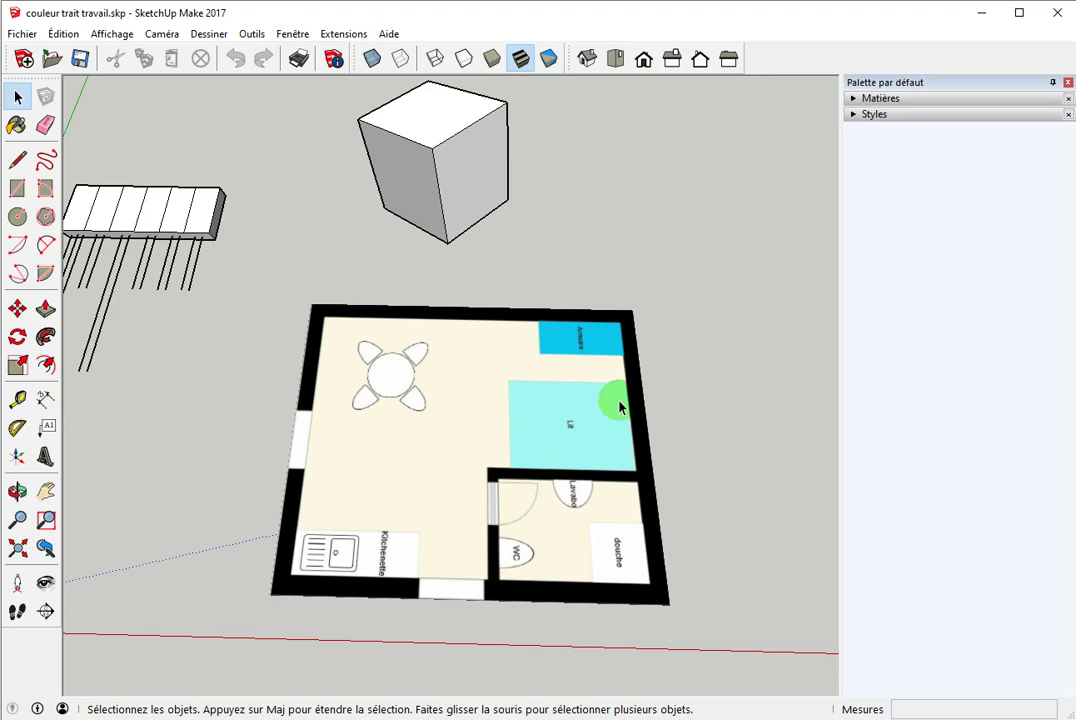
{"action": "scroll", "coordinate": [555, 433], "scroll_direction": "up", "scroll_amount": 3}
{"action": "middle_click_drag", "start_coordinate": [540, 420], "coordinate": [584, 307]}
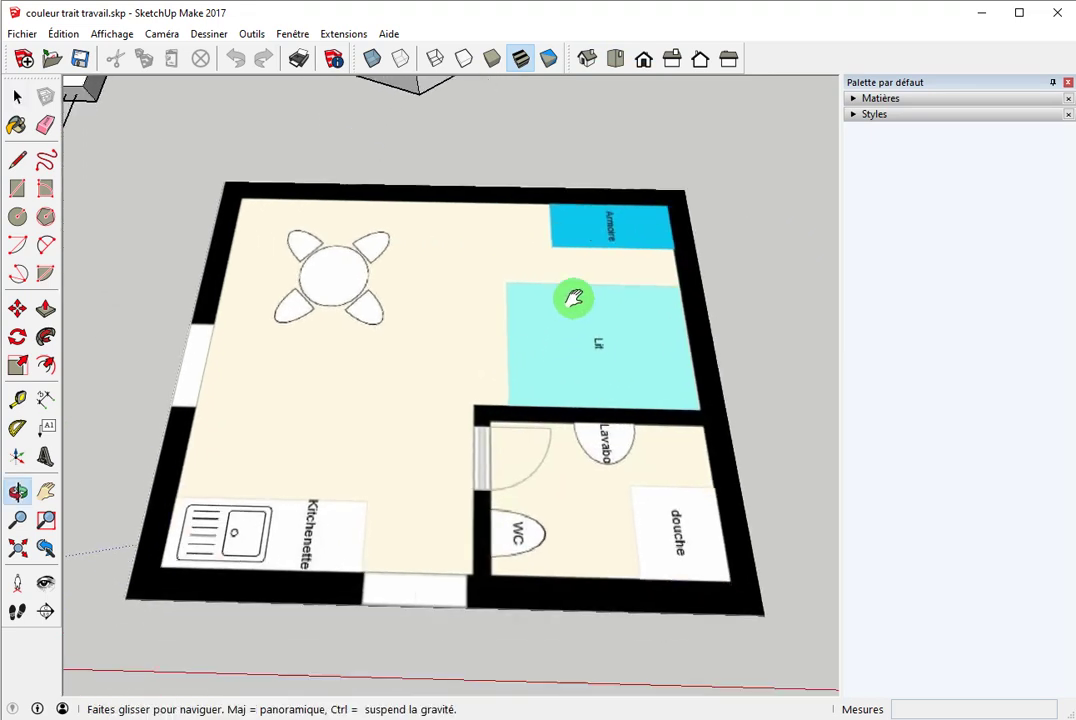
{"action": "left_click", "coordinate": [613, 58]}
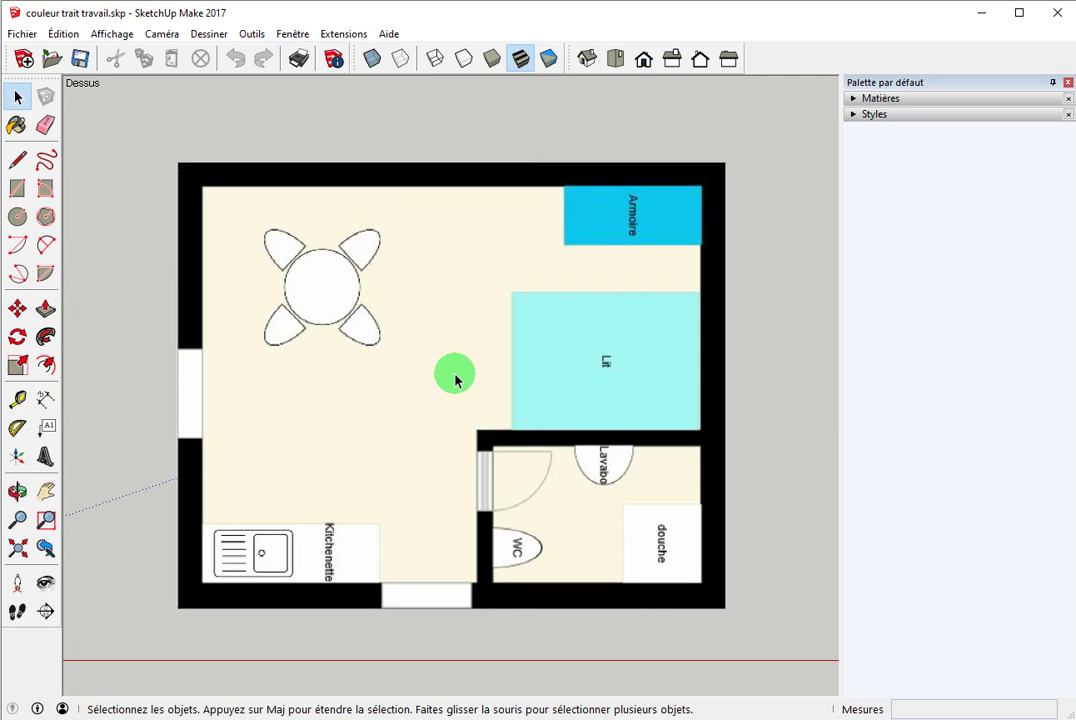
{"action": "key", "text": "r"}
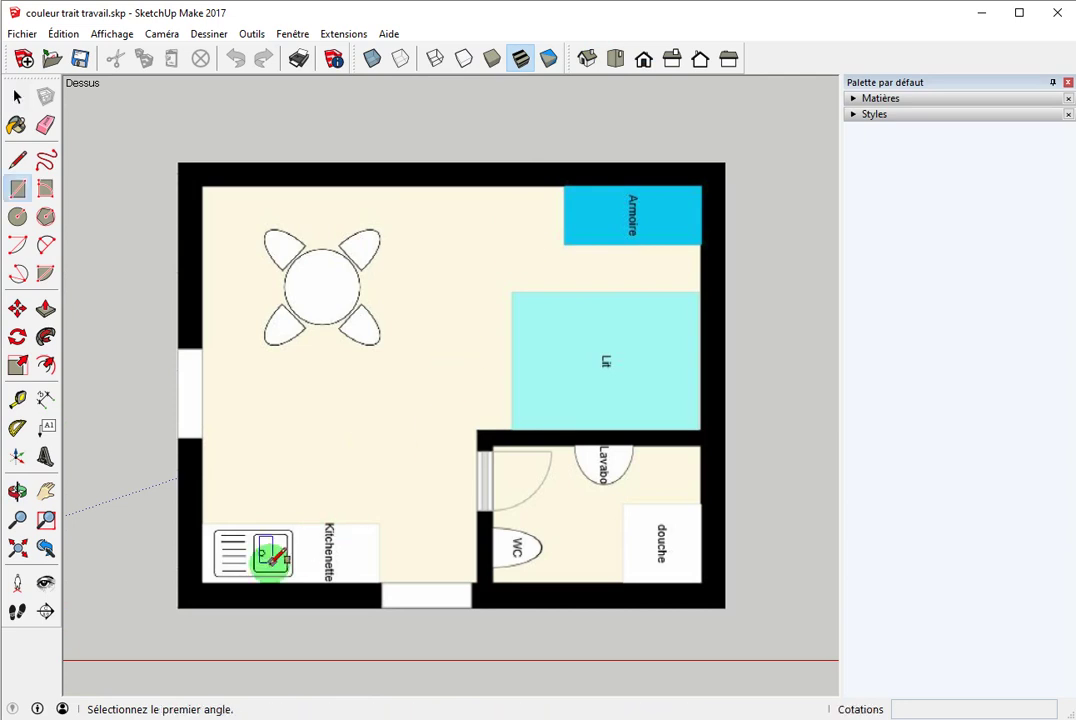
Draw a rectangle covering the whole floor plan and turn on X-ray
{"action": "left_click", "coordinate": [176, 607]}
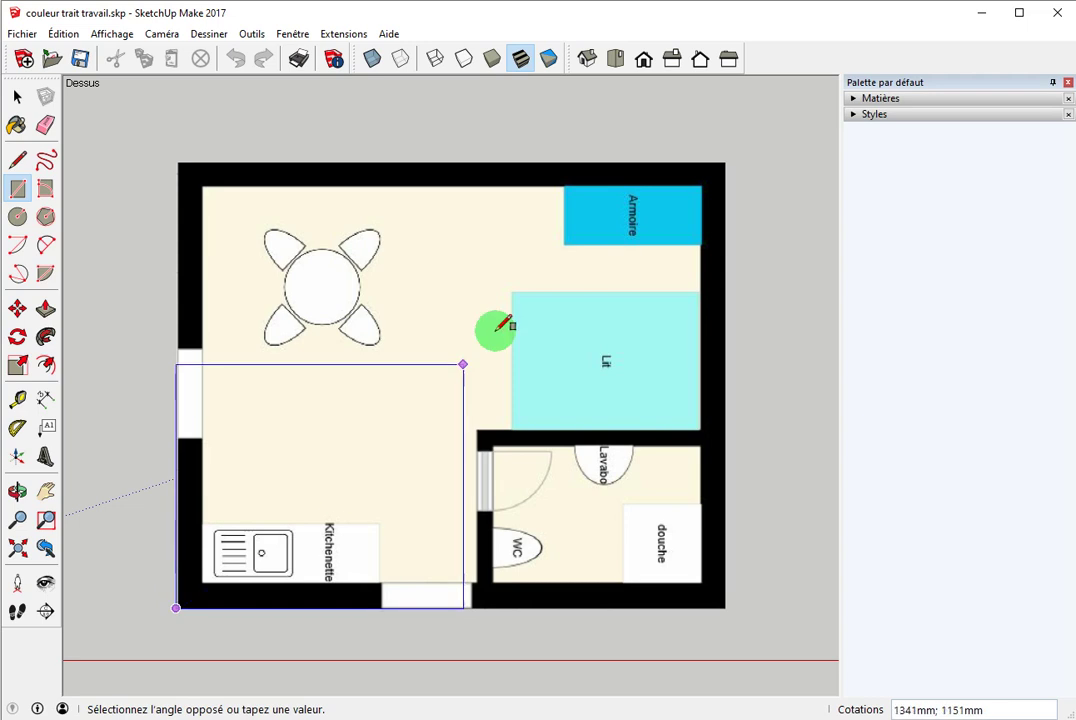
{"action": "left_click", "coordinate": [725, 162]}
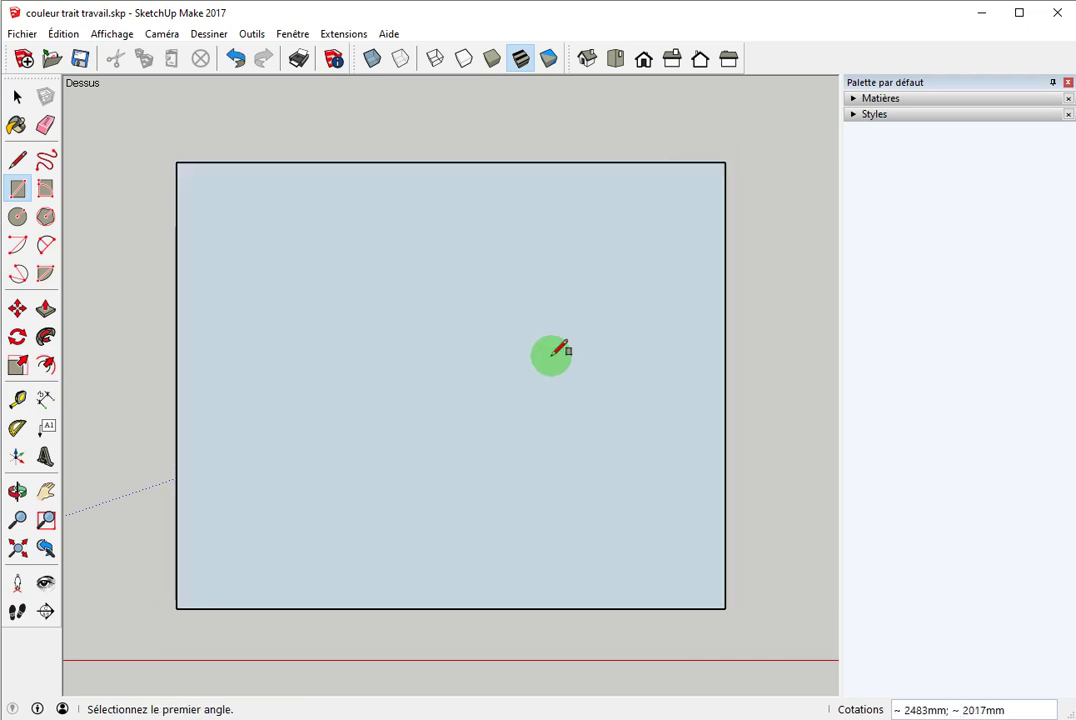
{"action": "left_click", "coordinate": [370, 62]}
{"action": "key", "text": "space"}
{"action": "left_click", "coordinate": [277, 444]}
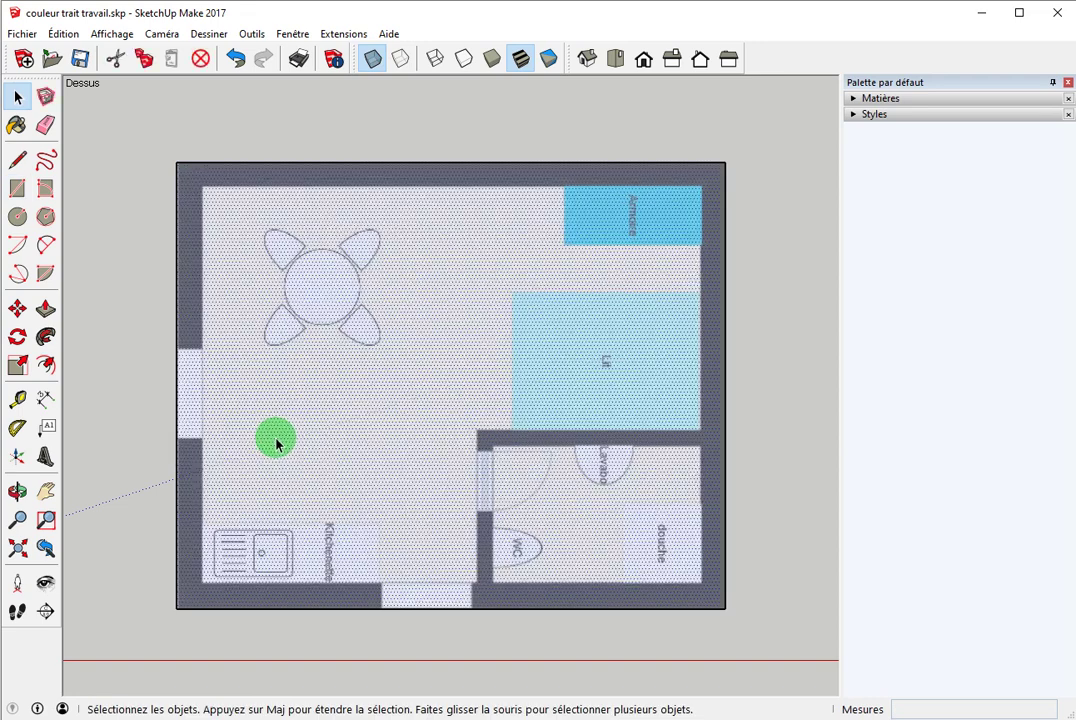
{"action": "left_click", "coordinate": [132, 404]}
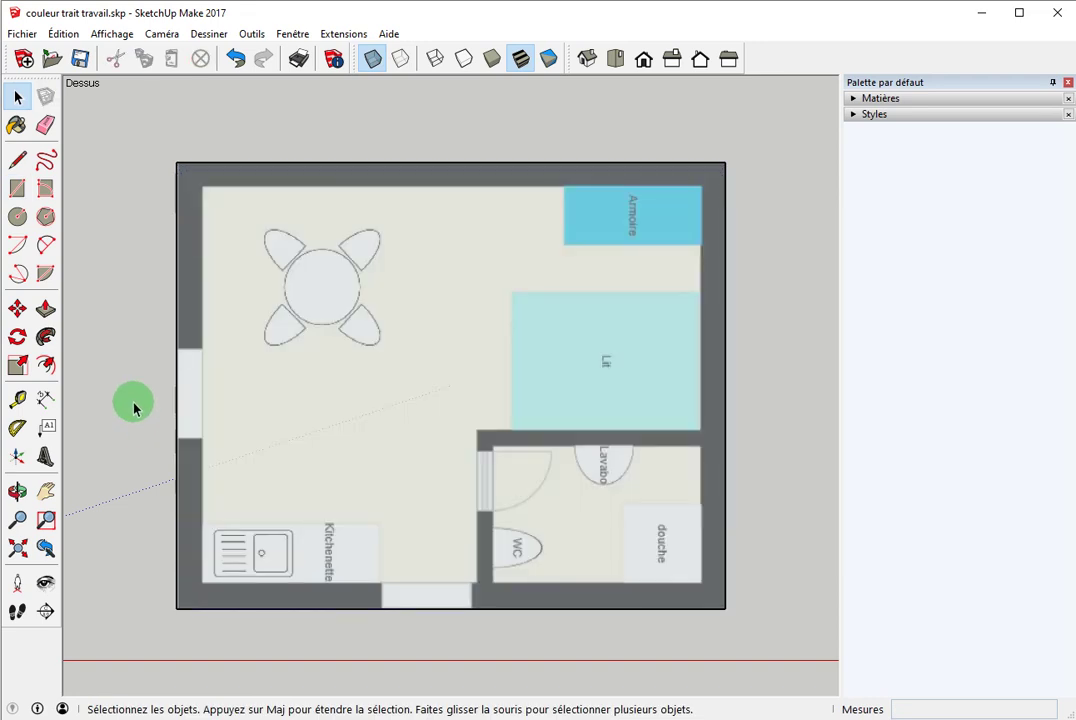
Offset the floor face's outline inward to trace the walls
{"action": "left_click", "coordinate": [46, 365]}
{"action": "left_click", "coordinate": [204, 396]}
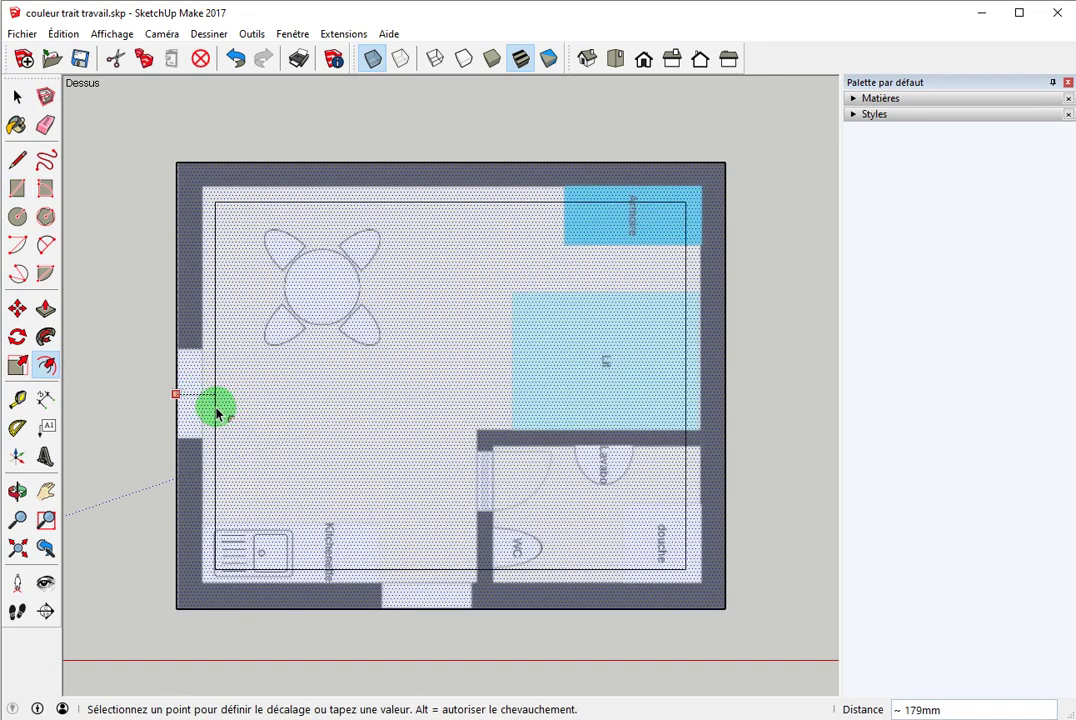
{"action": "key", "text": "Escape"}
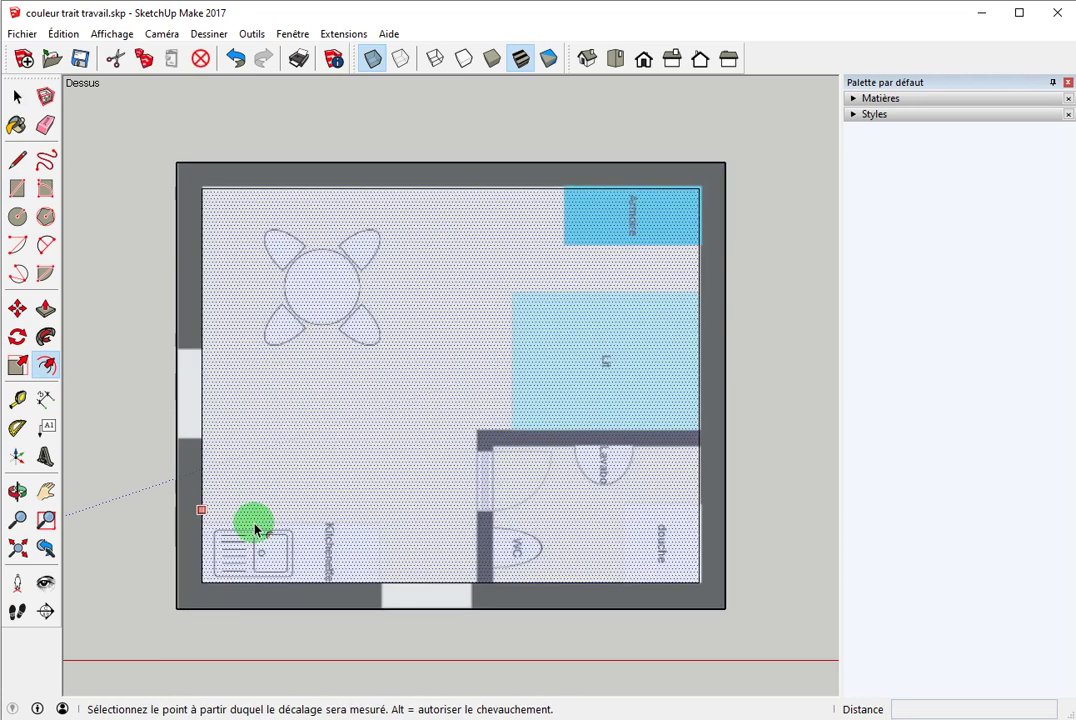
{"action": "key", "text": "Escape"}
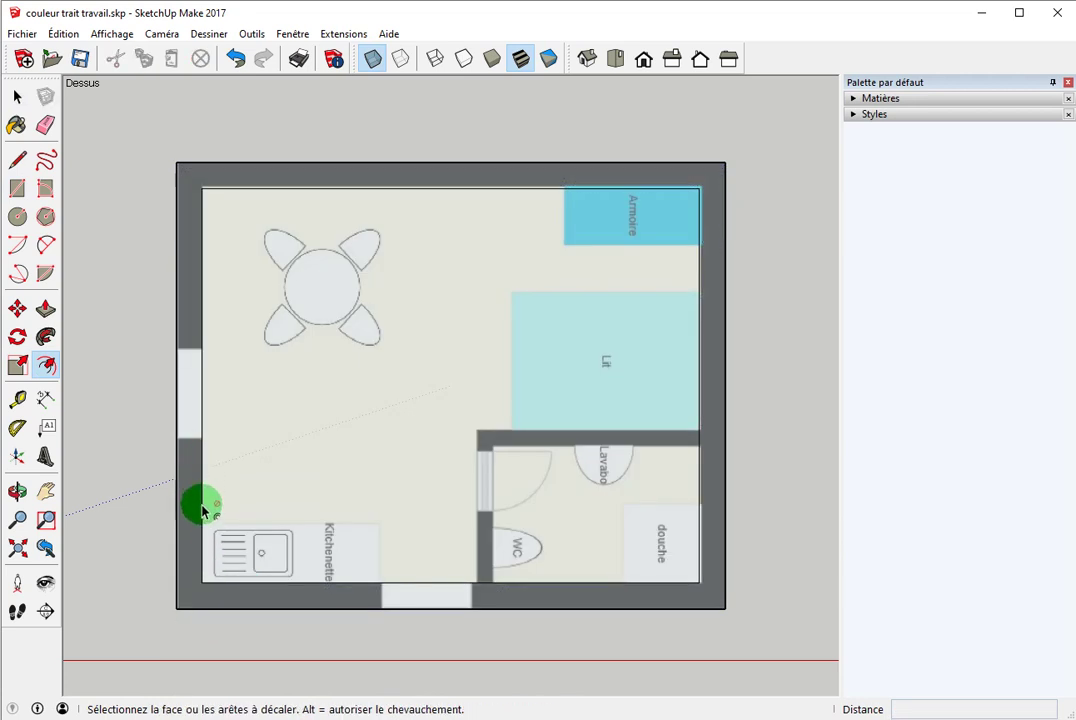
{"action": "left_click", "coordinate": [383, 591]}
Draw a rectangle over the bathroom area, then toggle X-ray off and back on
{"action": "key", "text": "r"}
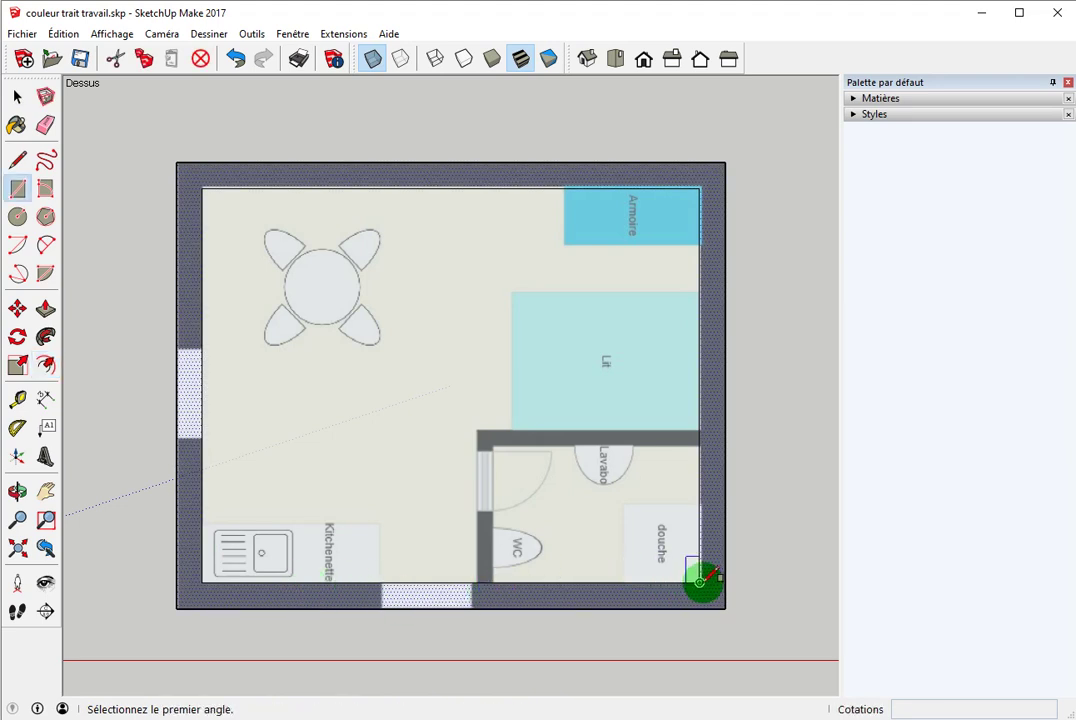
{"action": "left_click", "coordinate": [700, 578]}
{"action": "left_click", "coordinate": [477, 431]}
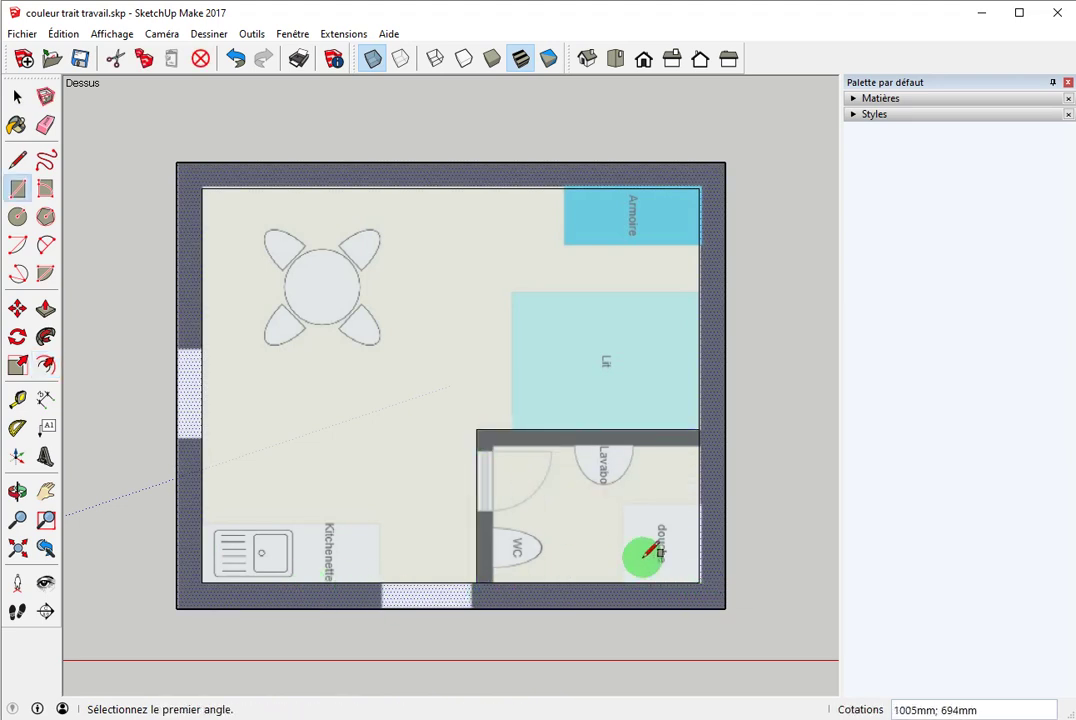
{"action": "left_click", "coordinate": [699, 581]}
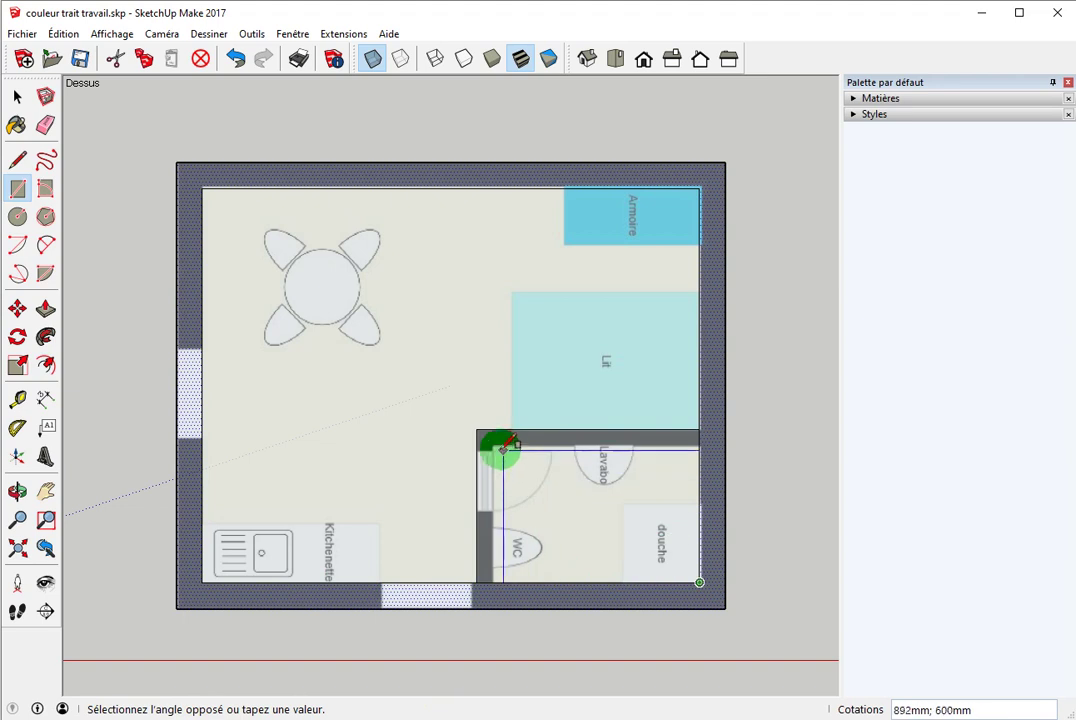
{"action": "left_click", "coordinate": [494, 448]}
{"action": "key", "text": "space"}
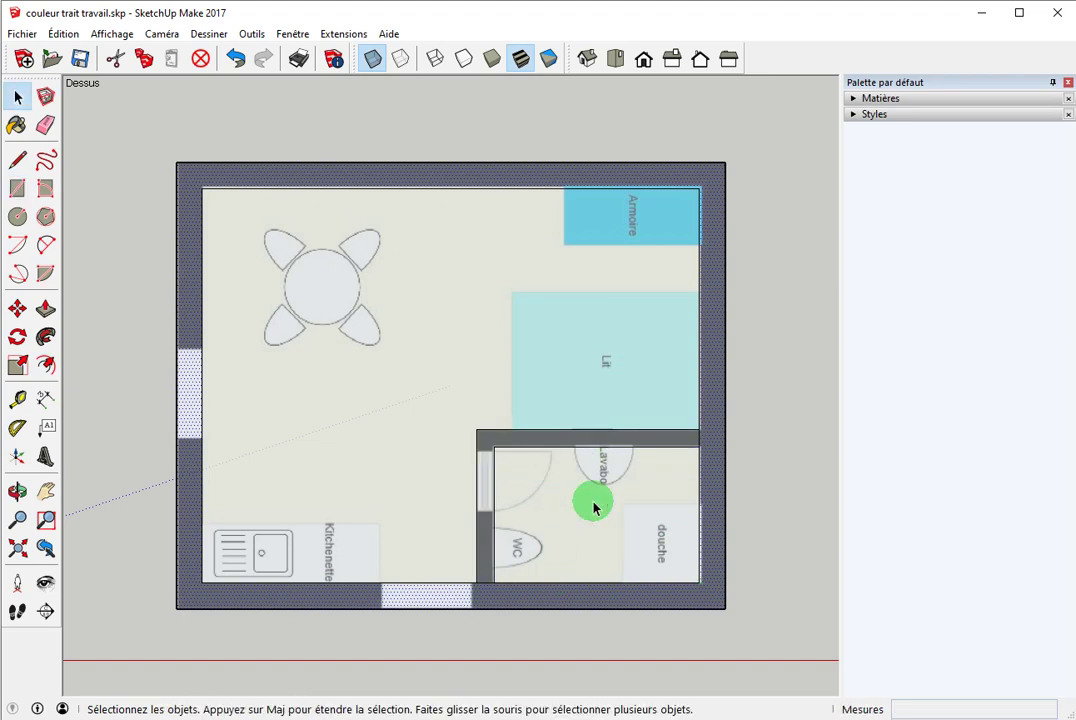
{"action": "left_click", "coordinate": [374, 60]}
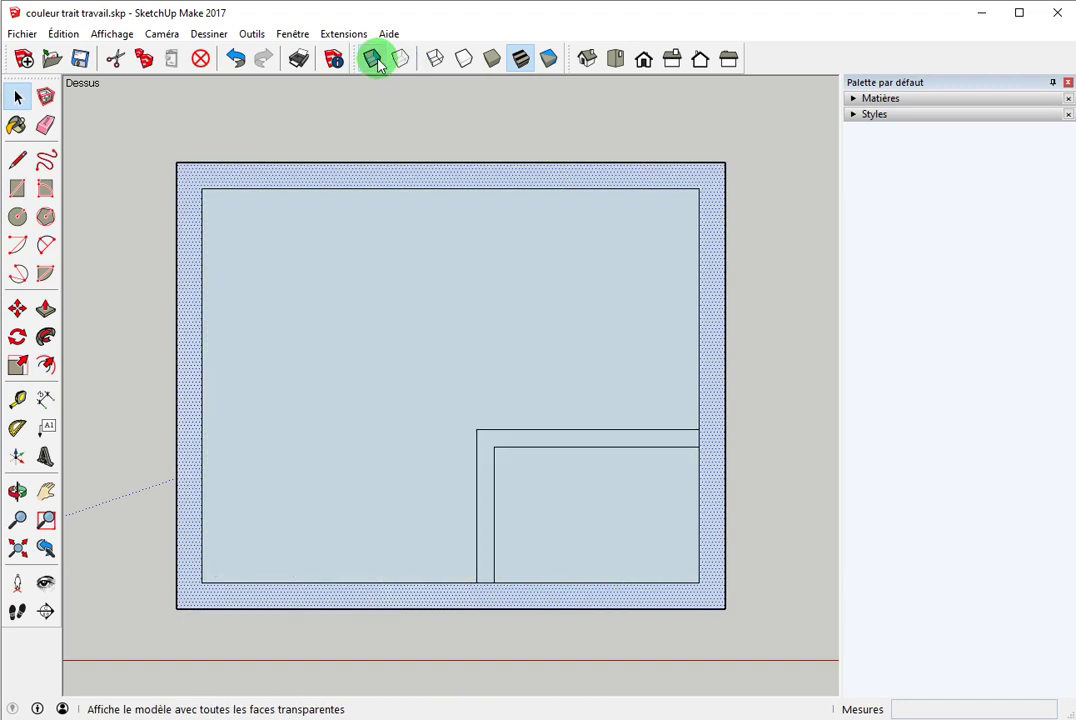
{"action": "left_click", "coordinate": [376, 62]}
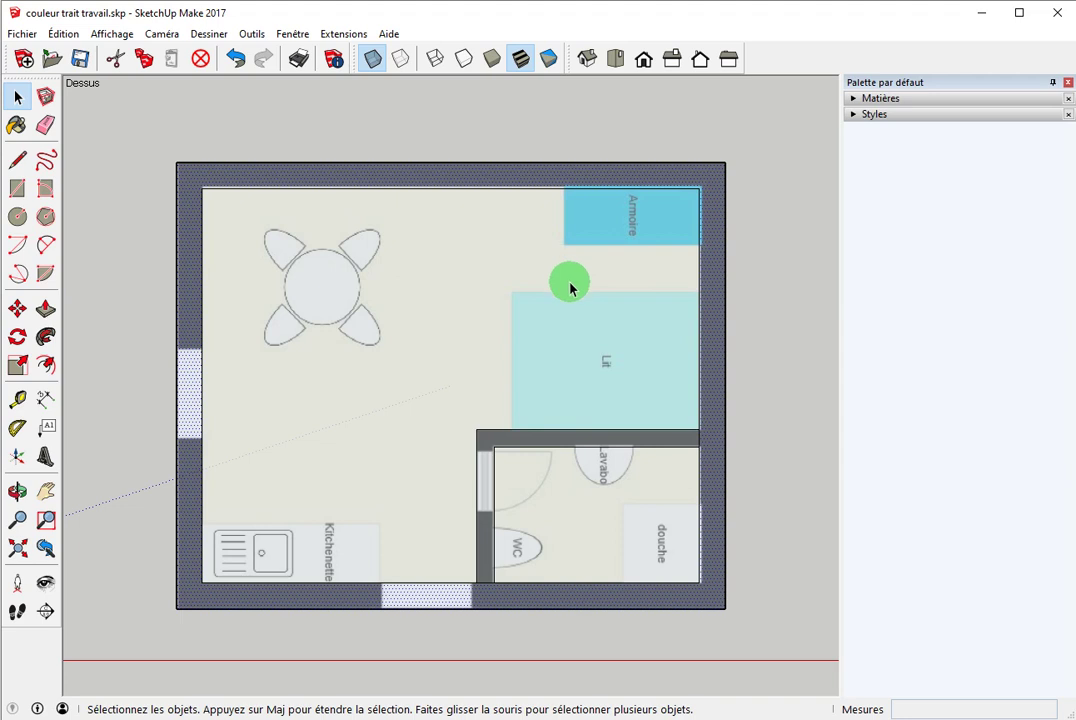
Set the style's edge colour to All same and choose bright green in Styles > Edit > Edges
{"action": "left_click", "coordinate": [853, 115]}
{"action": "left_click", "coordinate": [878, 201]}
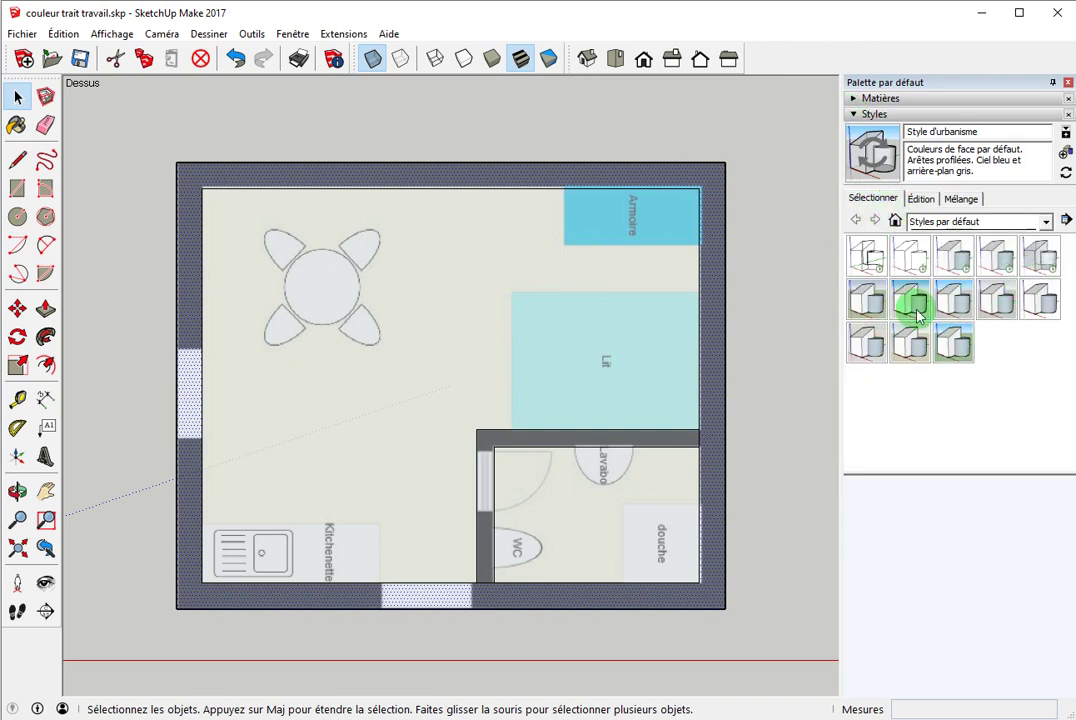
{"action": "left_click", "coordinate": [917, 203]}
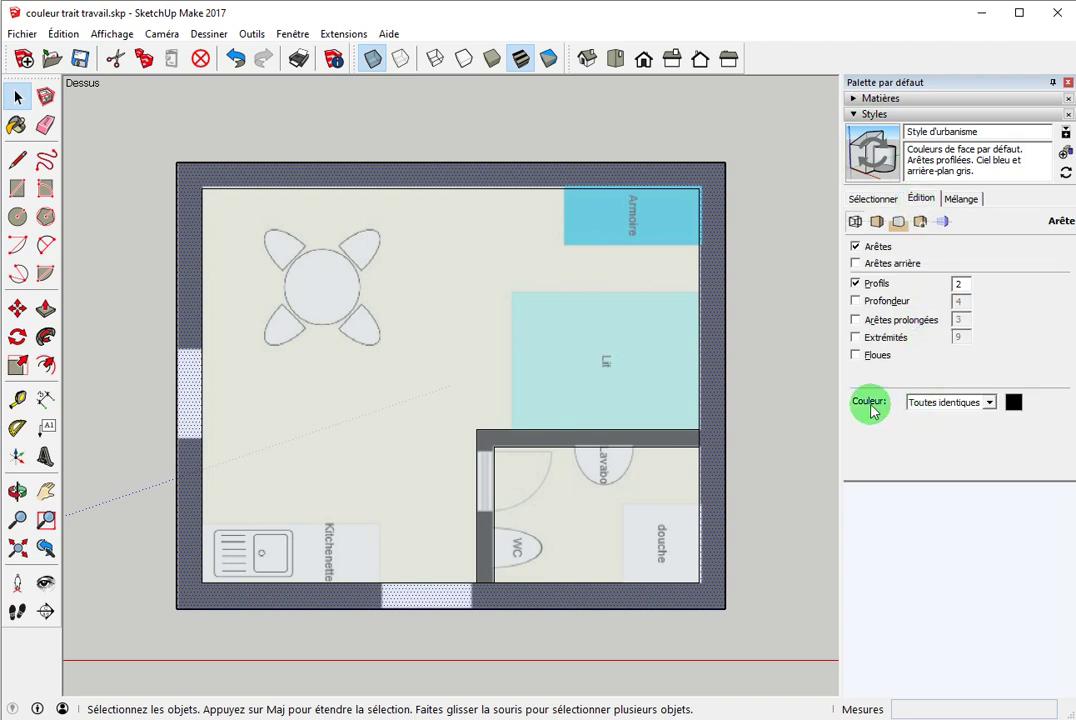
{"action": "left_click", "coordinate": [940, 410]}
{"action": "left_click", "coordinate": [936, 421]}
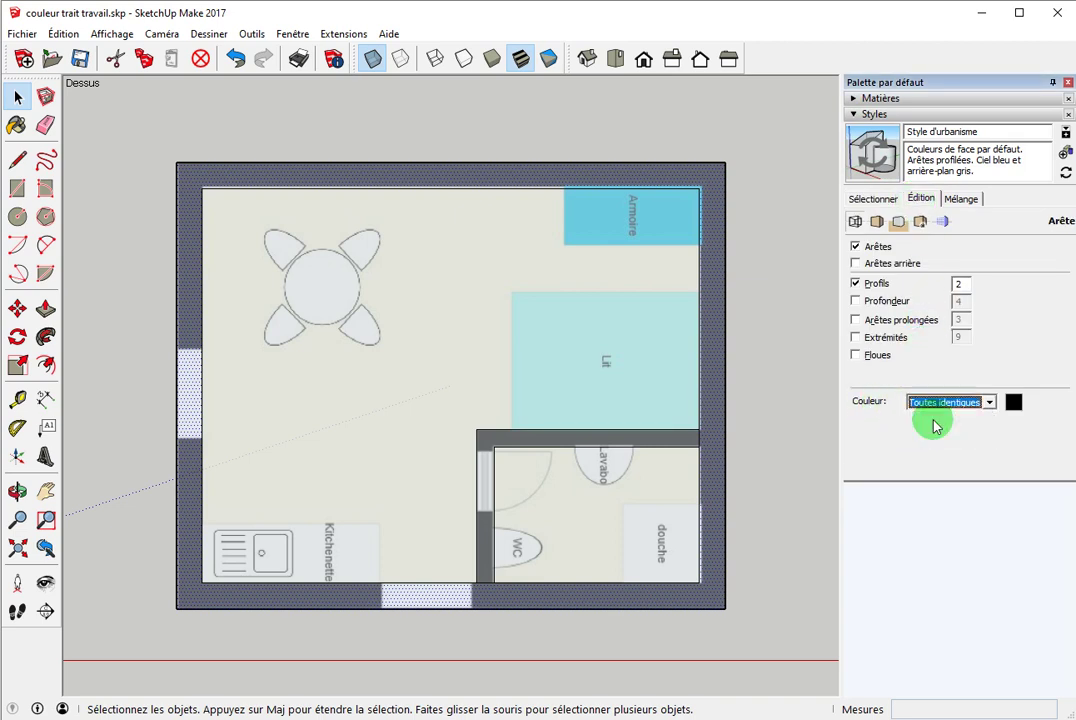
{"action": "left_click", "coordinate": [1014, 403]}
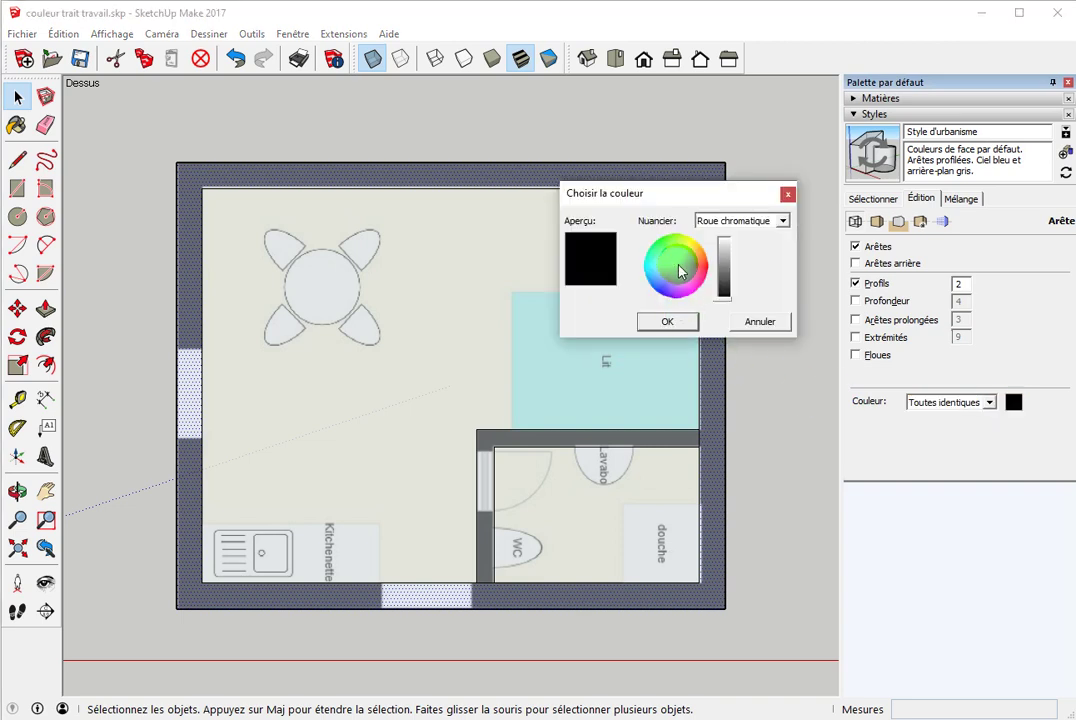
{"action": "left_click", "coordinate": [660, 237]}
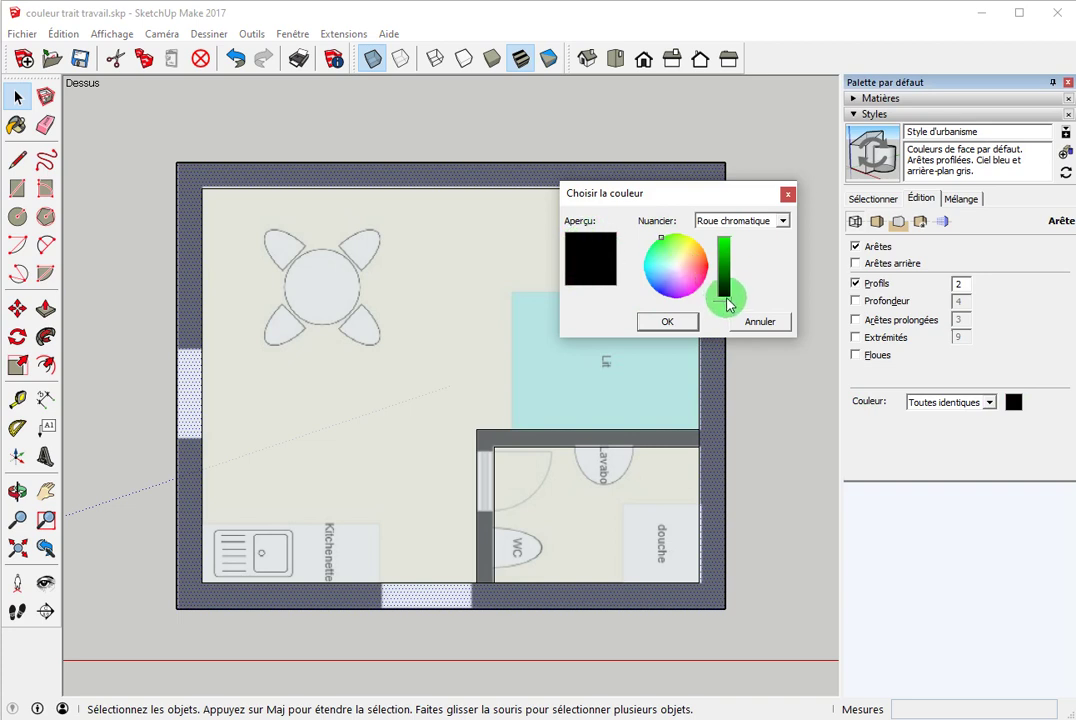
{"action": "left_click_drag", "start_coordinate": [727, 303], "coordinate": [724, 240]}
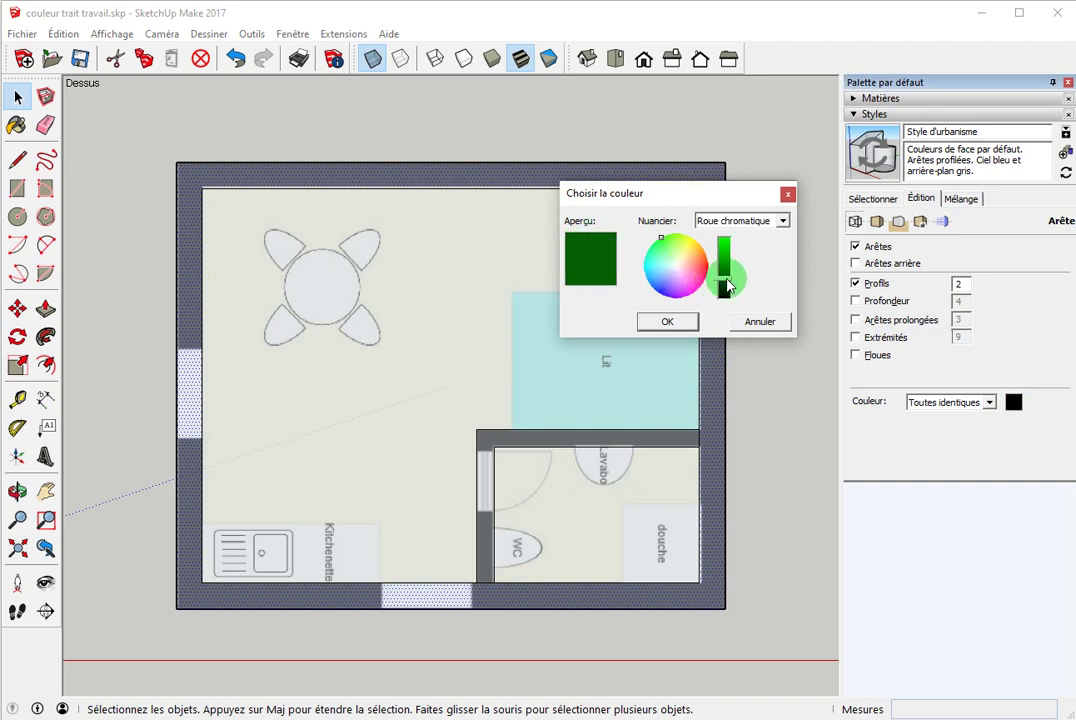
{"action": "left_click", "coordinate": [670, 334]}
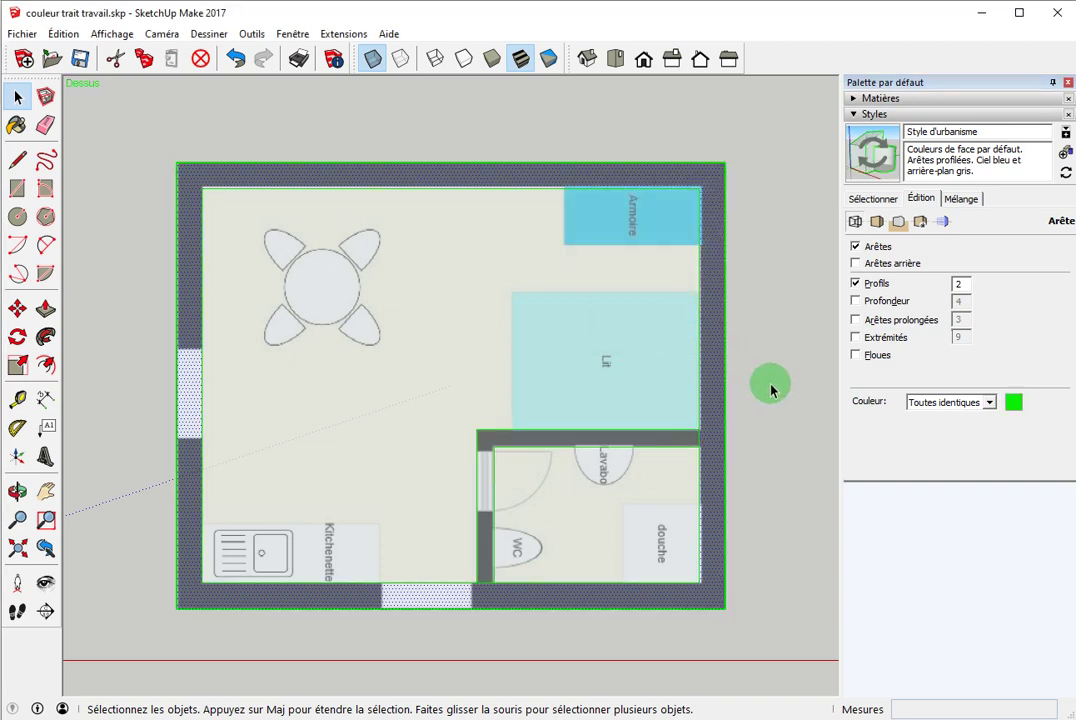
Orbit into perspective with X-ray off, then return to Top view with X-ray on
{"action": "scroll", "coordinate": [470, 336], "scroll_direction": "down", "scroll_amount": 3}
{"action": "mouse_move", "coordinate": [470, 336]}
{"action": "middle_mouse_down"}
{"action": "mouse_move", "coordinate": [538, 432]}
{"action": "mouse_move", "coordinate": [564, 427]}
{"action": "mouse_move", "coordinate": [564, 350]}
{"action": "mouse_move", "coordinate": [428, 103]}
{"action": "middle_mouse_up"}
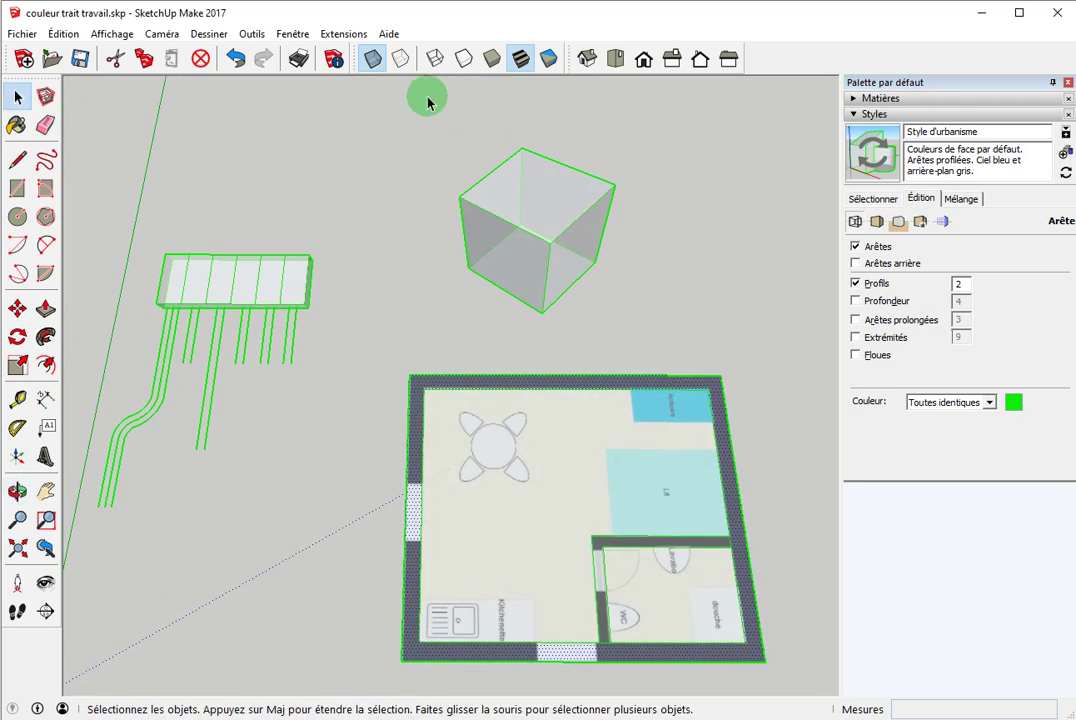
{"action": "left_click", "coordinate": [371, 59]}
{"action": "mouse_move", "coordinate": [607, 482]}
{"action": "middle_mouse_down"}
{"action": "mouse_move", "coordinate": [576, 413]}
{"action": "mouse_move", "coordinate": [523, 386]}
{"action": "mouse_move", "coordinate": [451, 374]}
{"action": "middle_mouse_up"}
{"action": "key", "text": "Escape"}
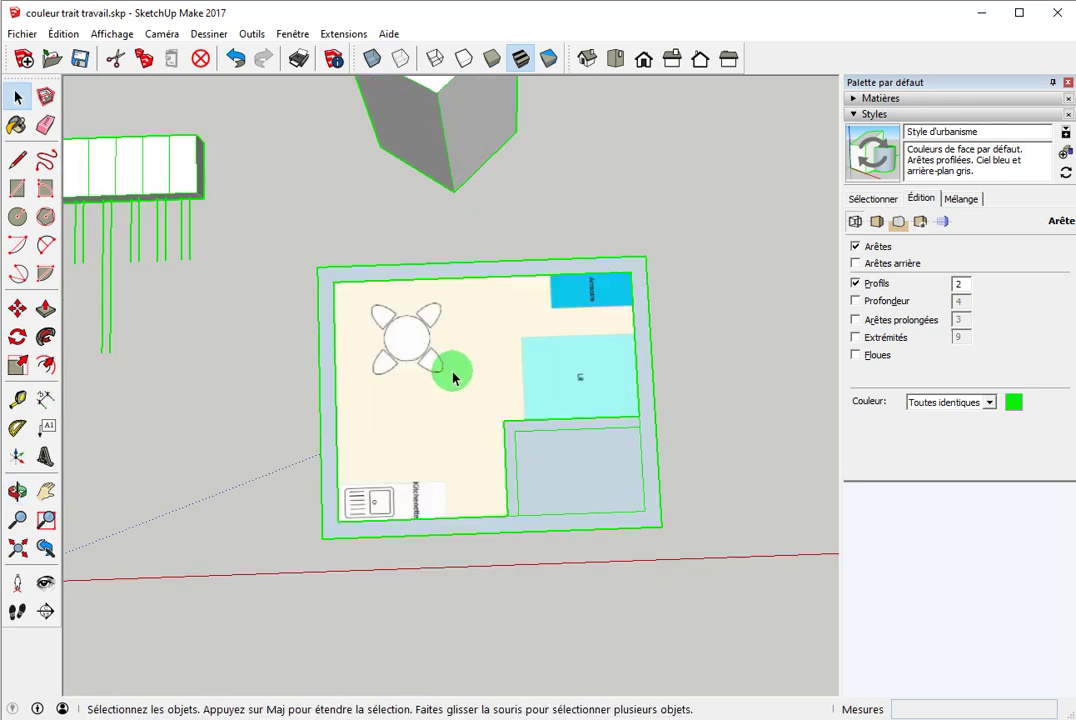
{"action": "scroll", "coordinate": [492, 380], "scroll_direction": "up", "scroll_amount": 3}
{"action": "key", "text": "F2"}
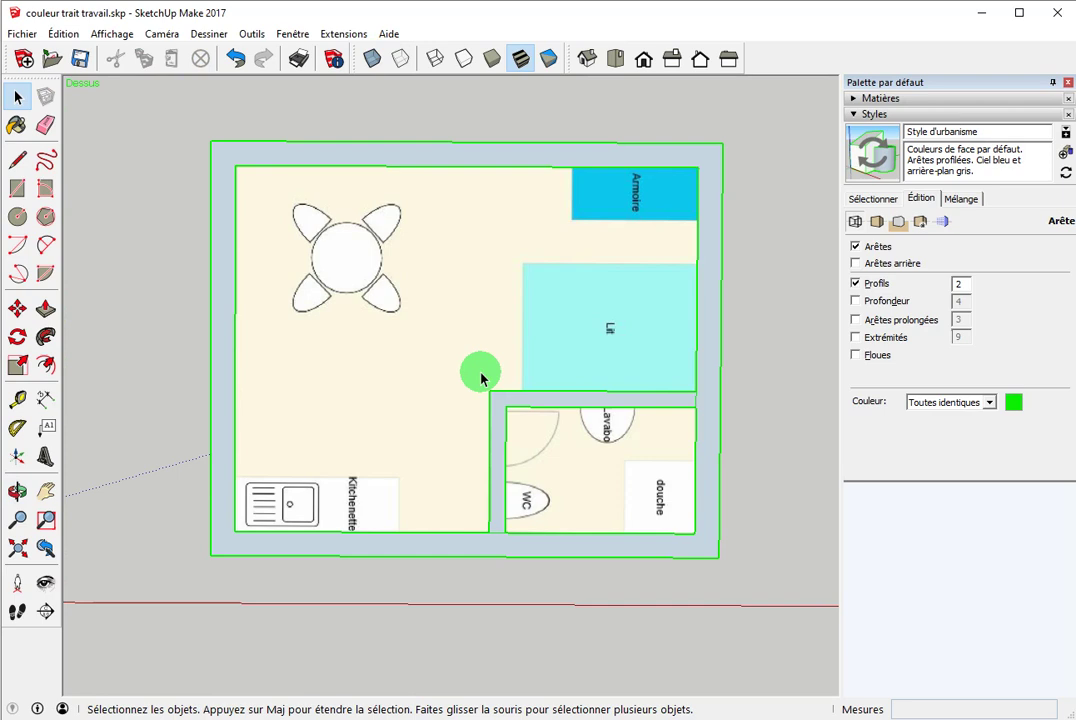
{"action": "key", "text": "x"}
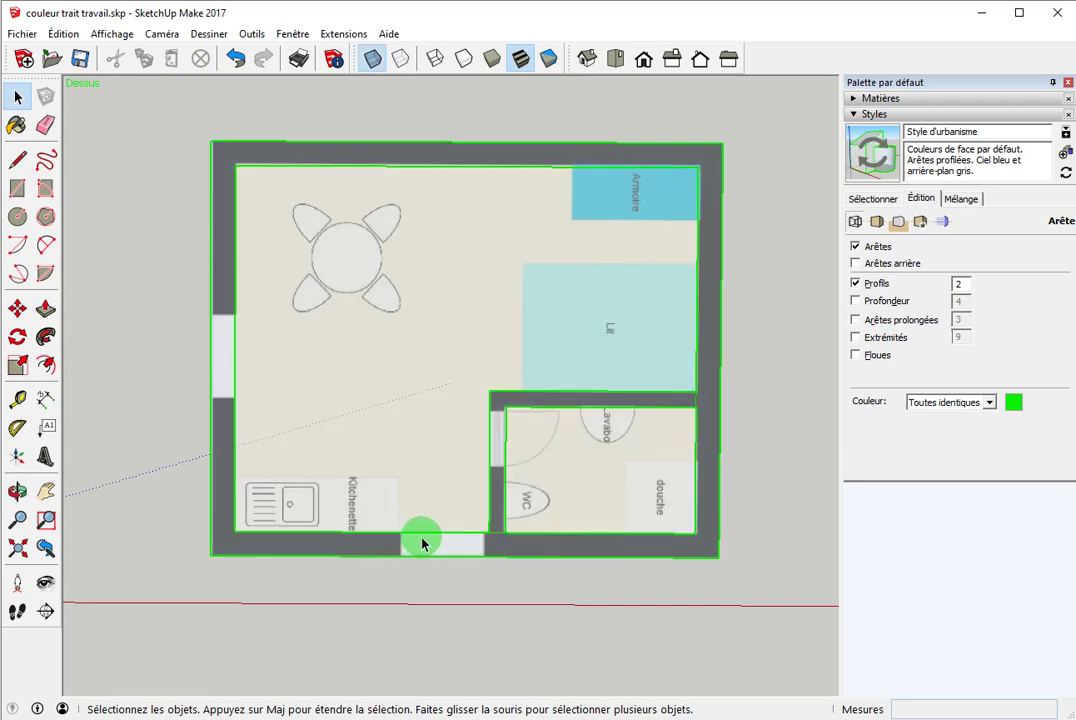
{"action": "left_click", "coordinate": [405, 561]}
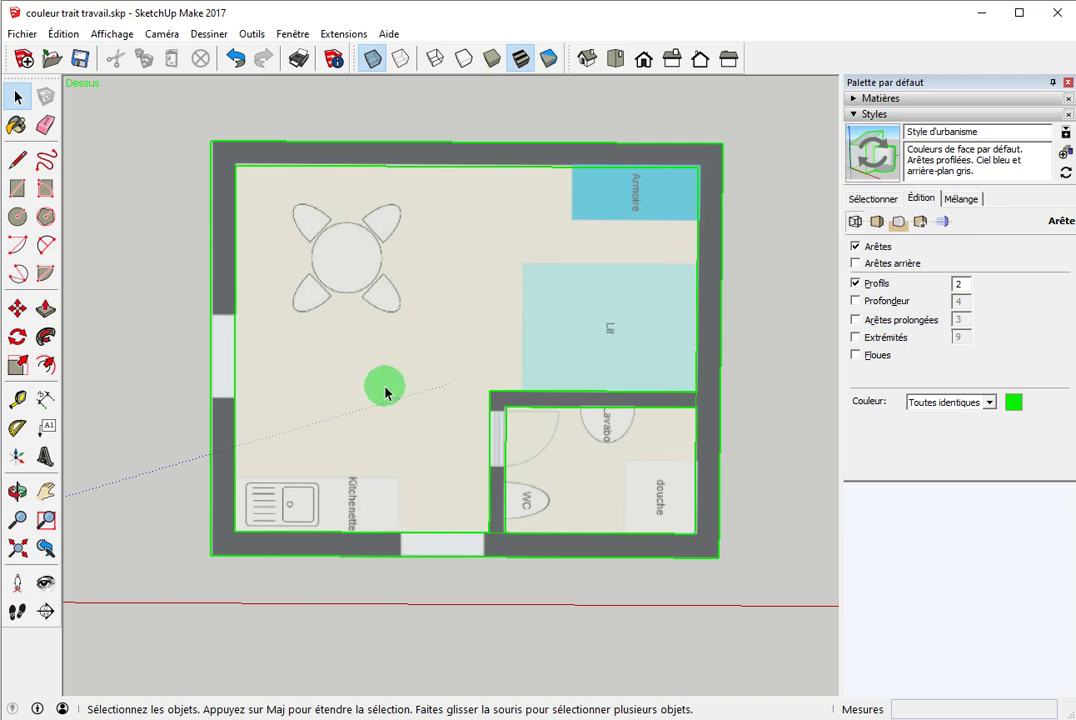
Darken the uniform edge colour to black, then view the opaque box from the side
{"action": "left_click", "coordinate": [1013, 403]}
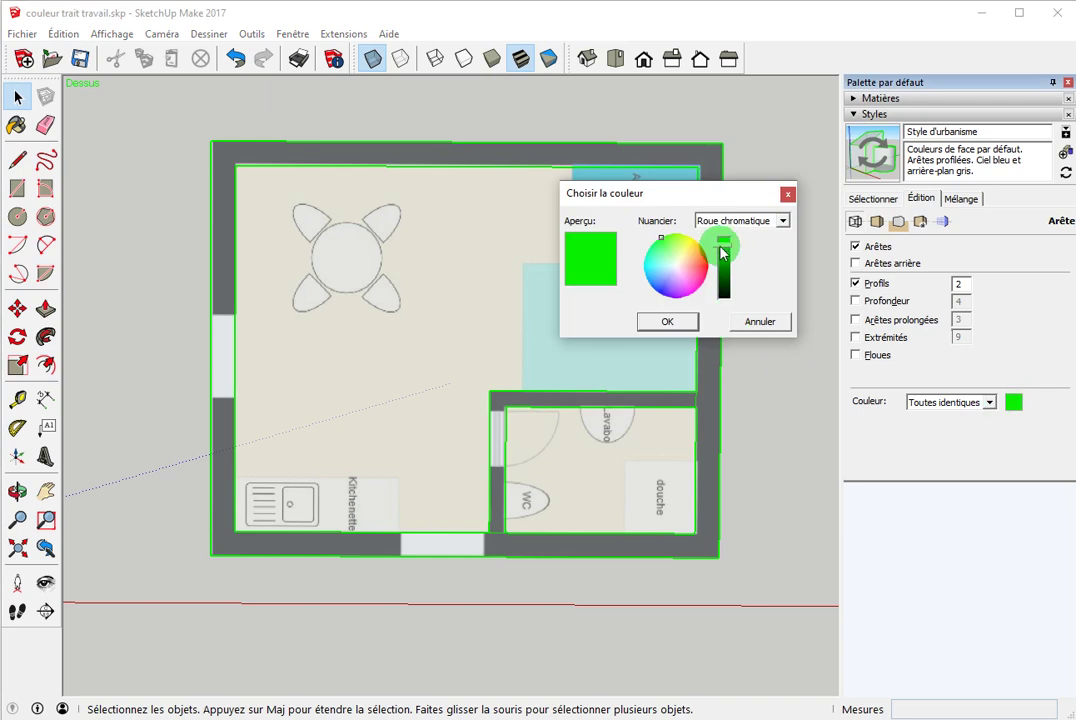
{"action": "left_click_drag", "start_coordinate": [723, 252], "coordinate": [724, 297]}
{"action": "left_click", "coordinate": [664, 325]}
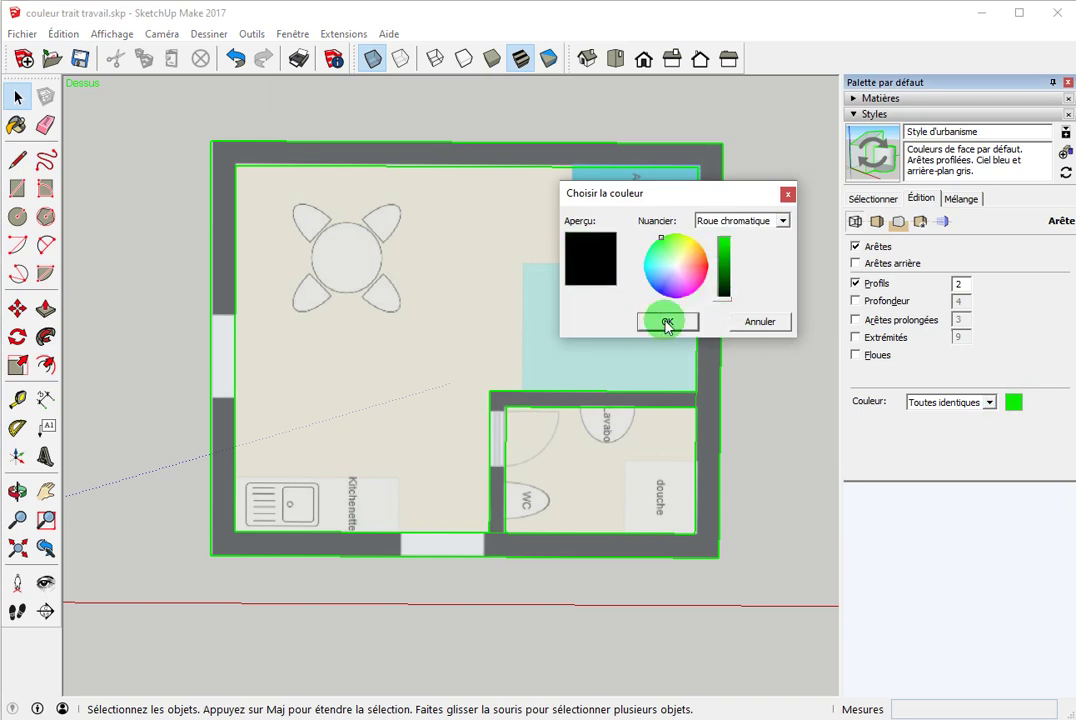
{"action": "mouse_move", "coordinate": [530, 338]}
{"action": "middle_mouse_down"}
{"action": "mouse_move", "coordinate": [535, 400]}
{"action": "mouse_move", "coordinate": [538, 259]}
{"action": "mouse_move", "coordinate": [600, 418]}
{"action": "mouse_move", "coordinate": [547, 216]}
{"action": "middle_mouse_up"}
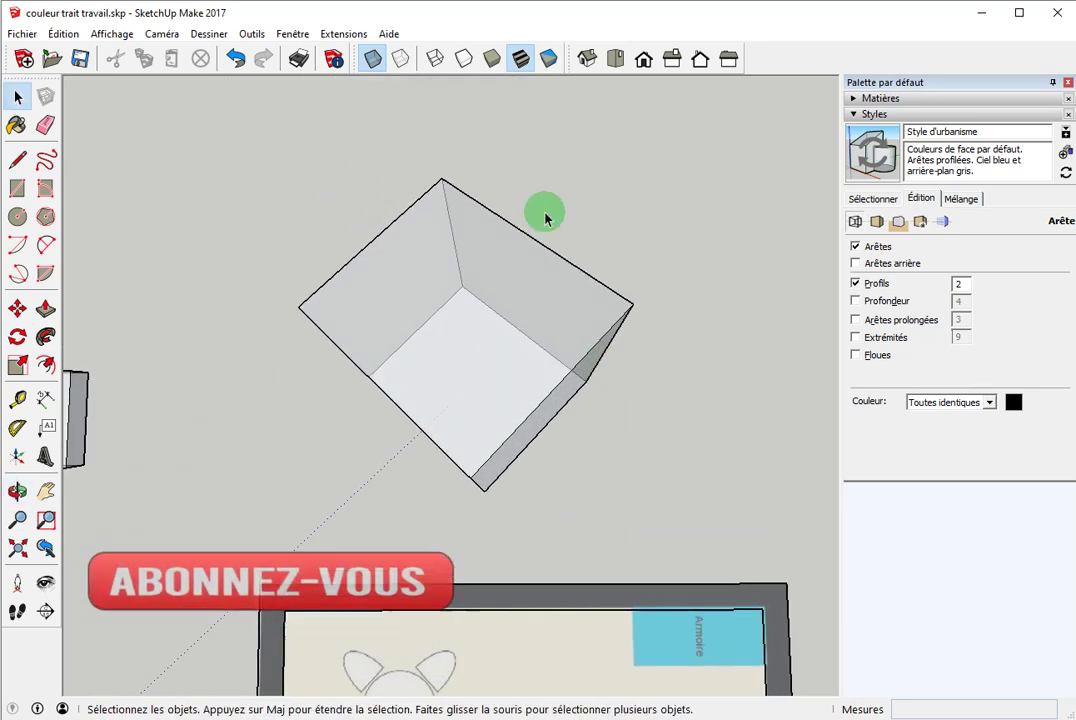
{"action": "left_click", "coordinate": [372, 57]}
{"action": "mouse_move", "coordinate": [667, 377]}
{"action": "middle_mouse_down"}
{"action": "mouse_move", "coordinate": [667, 425]}
{"action": "mouse_move", "coordinate": [687, 252]}
{"action": "mouse_move", "coordinate": [641, 353]}
{"action": "middle_mouse_up"}
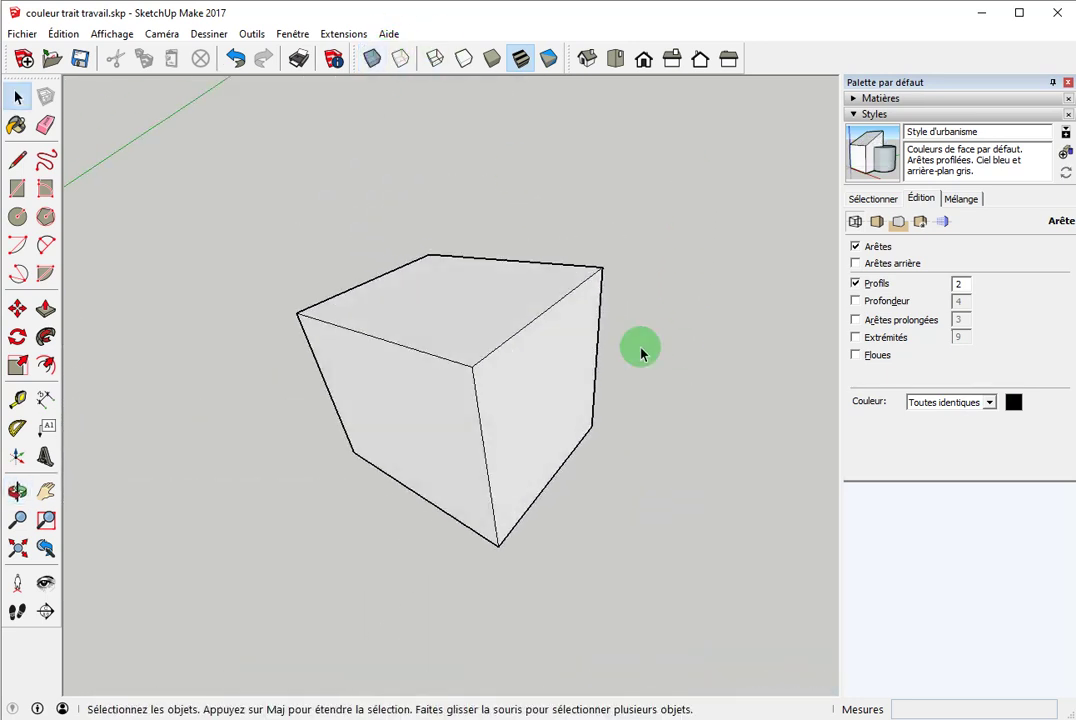
Set the edge Colour option to By material (Par matière)
{"action": "left_click", "coordinate": [948, 403]}
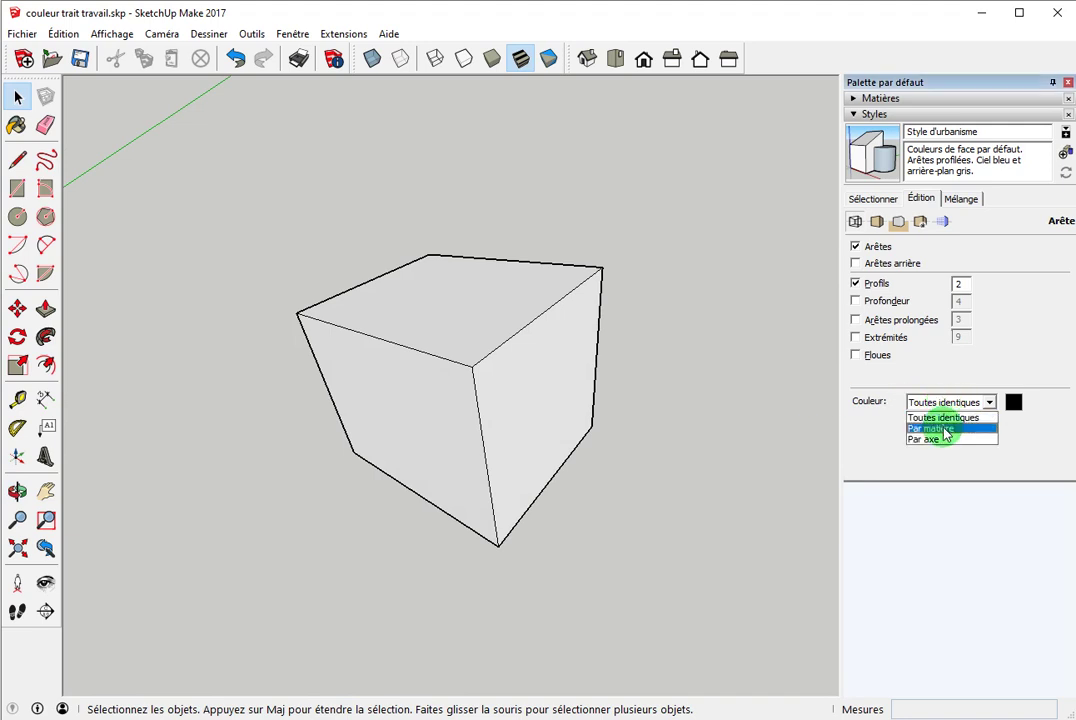
{"action": "left_click", "coordinate": [943, 430]}
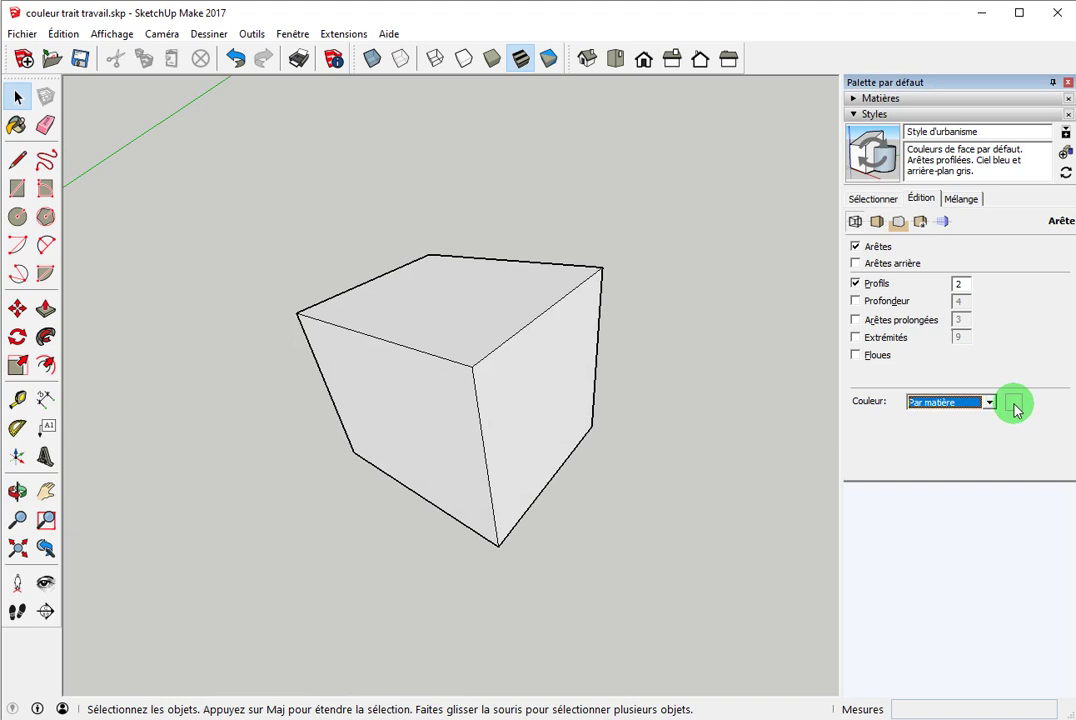
Paint the cube's top-front edge with the yellow Couleur E04 material
{"action": "left_click", "coordinate": [851, 98]}
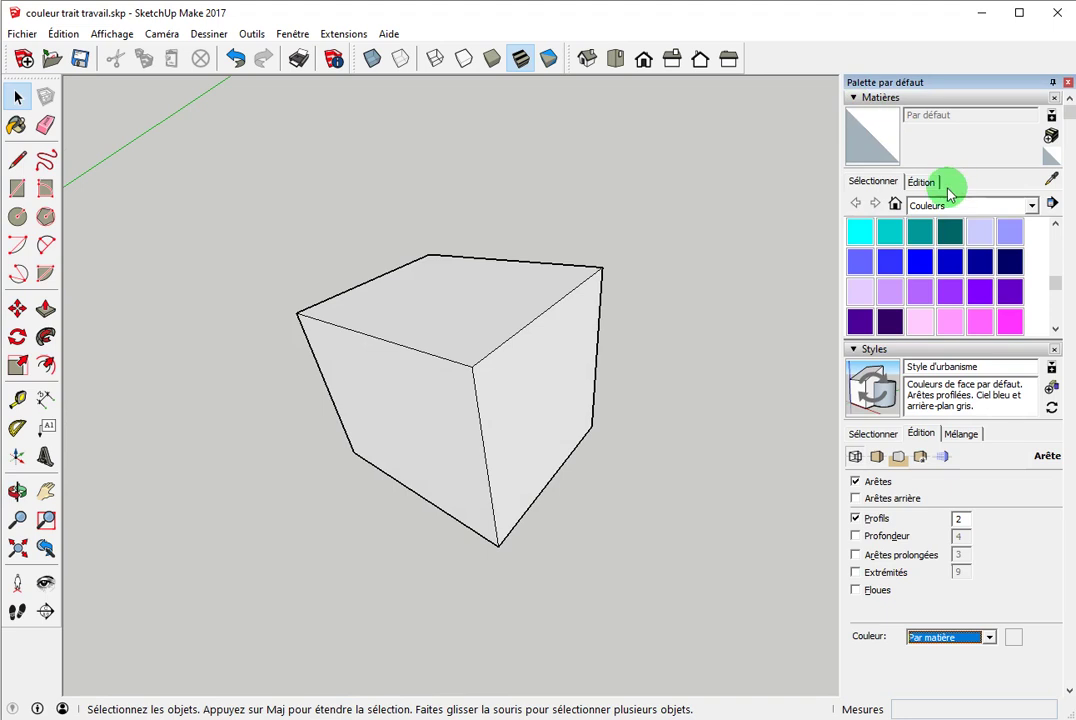
{"action": "scroll", "coordinate": [970, 259], "scroll_direction": "down", "scroll_amount": 3}
{"action": "scroll", "coordinate": [975, 262], "scroll_direction": "up", "scroll_amount": 3}
{"action": "scroll", "coordinate": [960, 290], "scroll_direction": "up", "scroll_amount": 3}
{"action": "scroll", "coordinate": [958, 287], "scroll_direction": "up", "scroll_amount": 3}
{"action": "scroll", "coordinate": [950, 286], "scroll_direction": "down", "scroll_amount": 3}
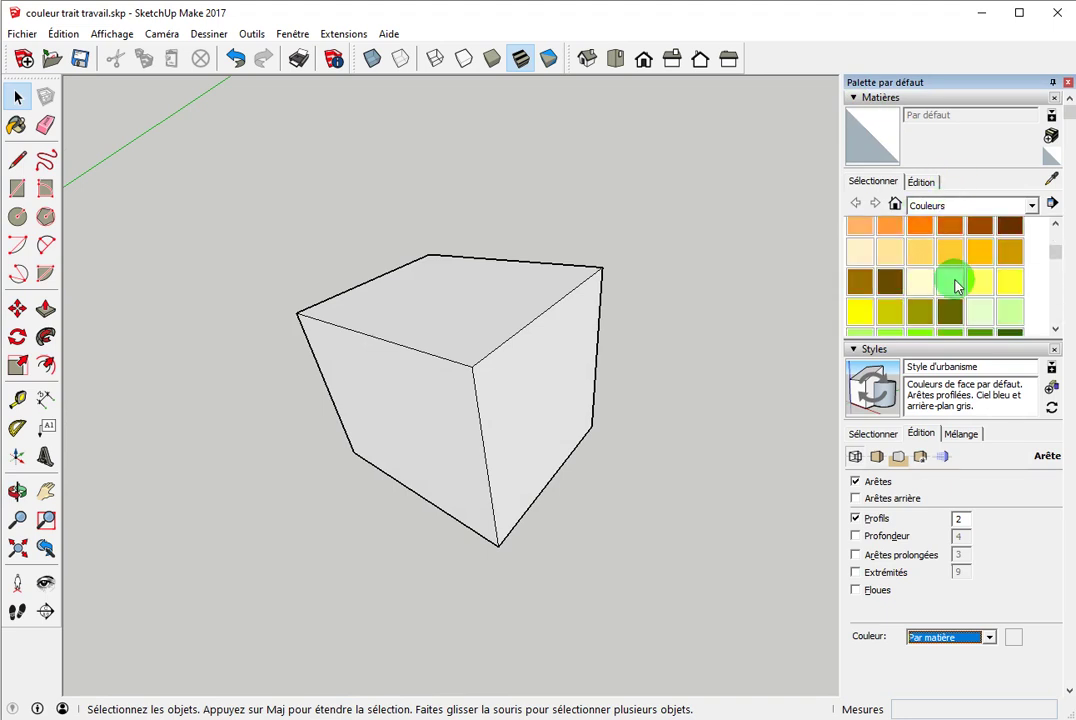
{"action": "left_click", "coordinate": [1012, 284]}
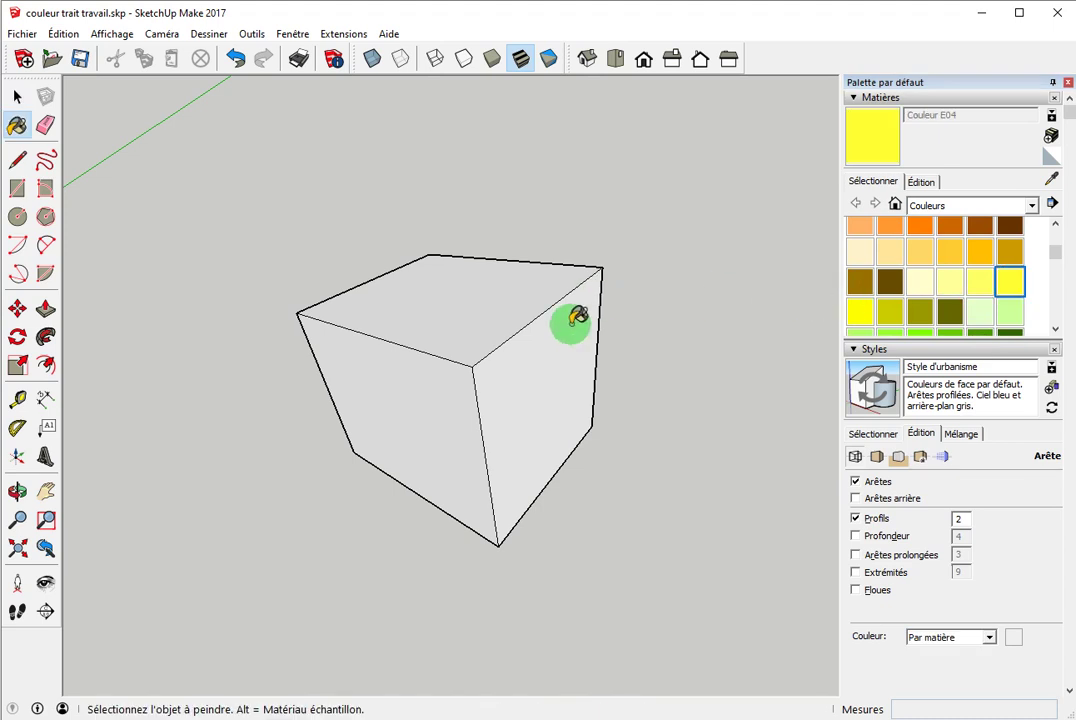
{"action": "left_click", "coordinate": [522, 328]}
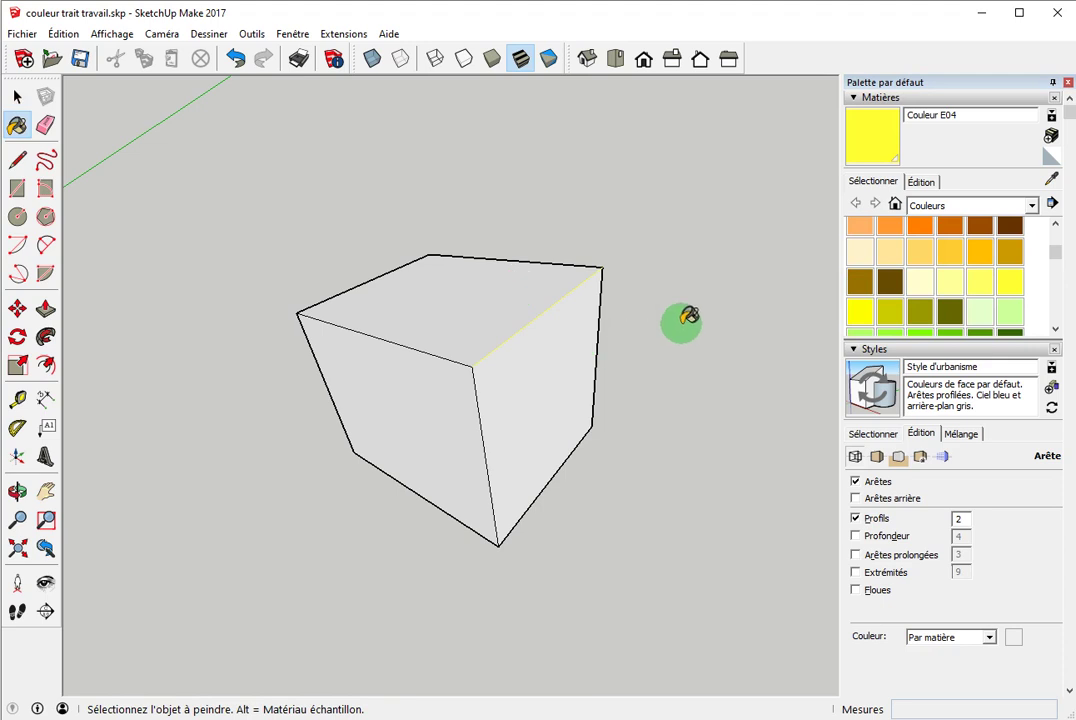
Paint the cube's front vertical edge with the magenta Couleur K04 material
{"action": "scroll", "coordinate": [943, 278], "scroll_direction": "down", "scroll_amount": 3}
{"action": "scroll", "coordinate": [943, 278], "scroll_direction": "down", "scroll_amount": 3}
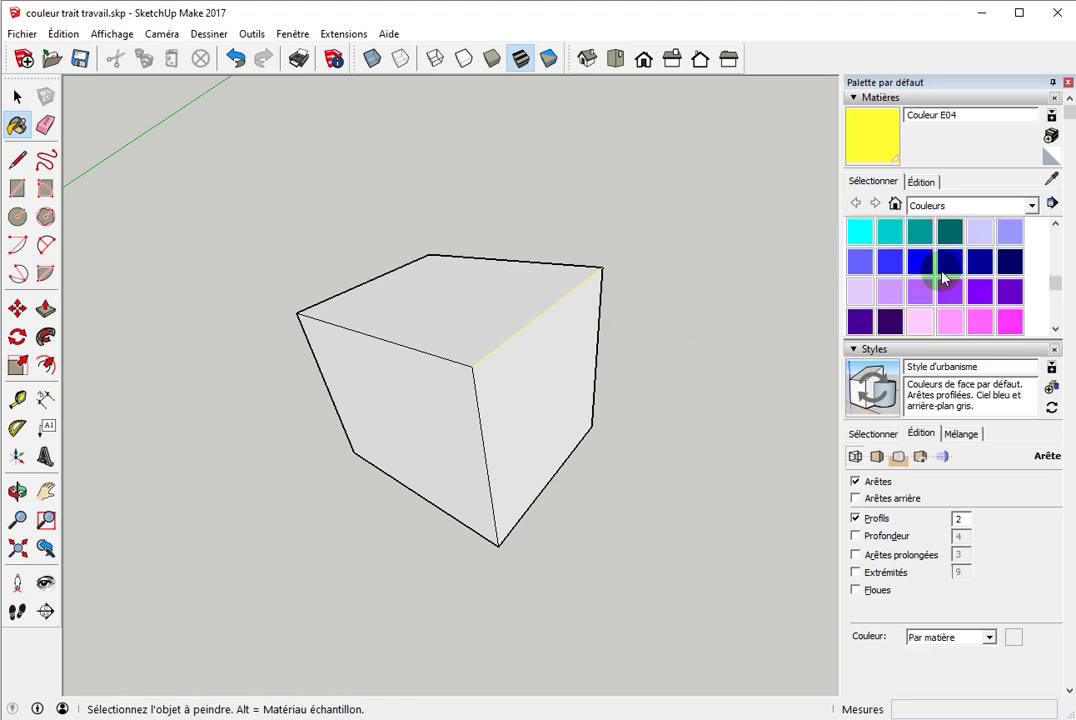
{"action": "left_click", "coordinate": [1005, 322]}
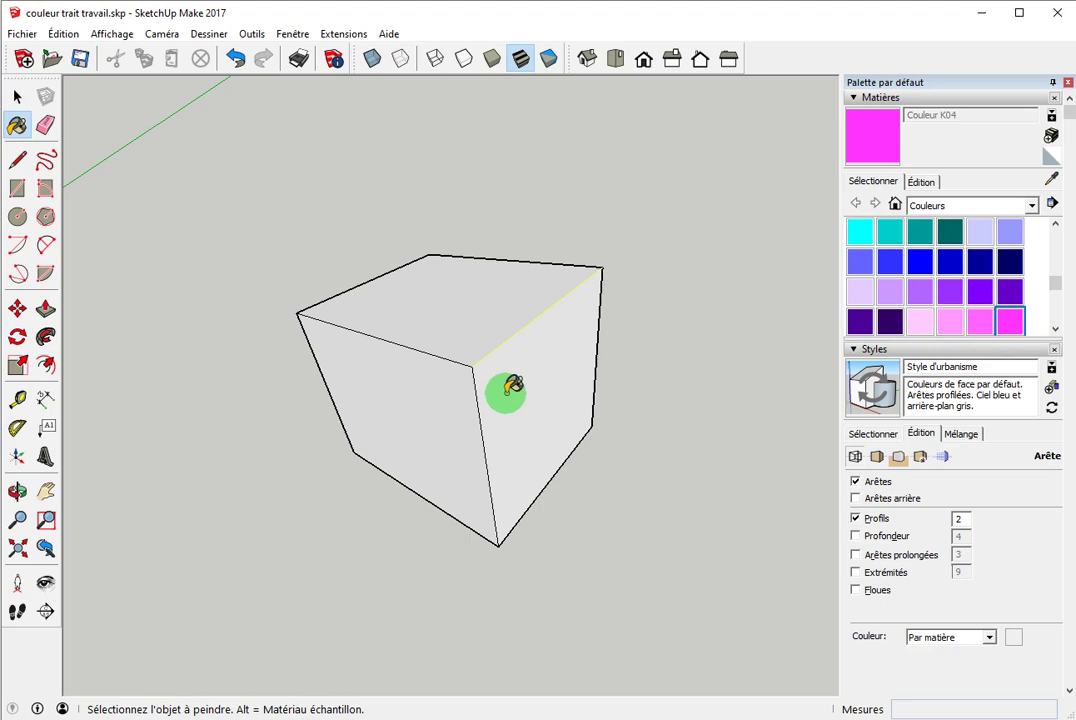
{"action": "left_click", "coordinate": [479, 404]}
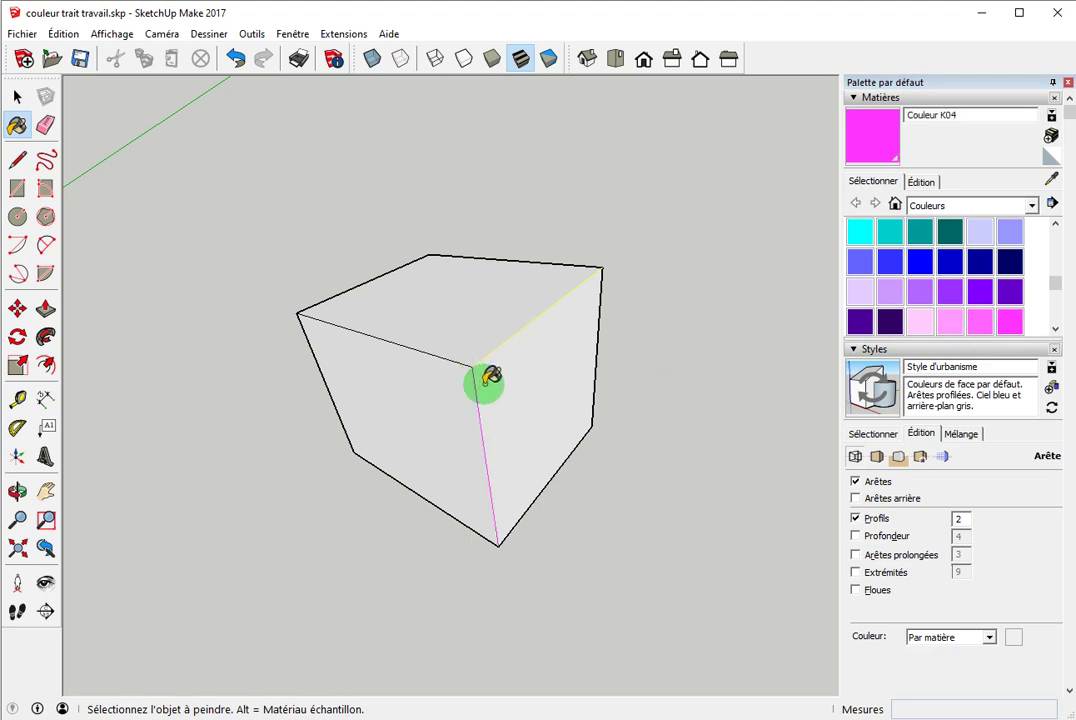
{"action": "key", "text": "space"}
{"action": "middle_click_drag", "start_coordinate": [655, 425], "coordinate": [640, 377]}
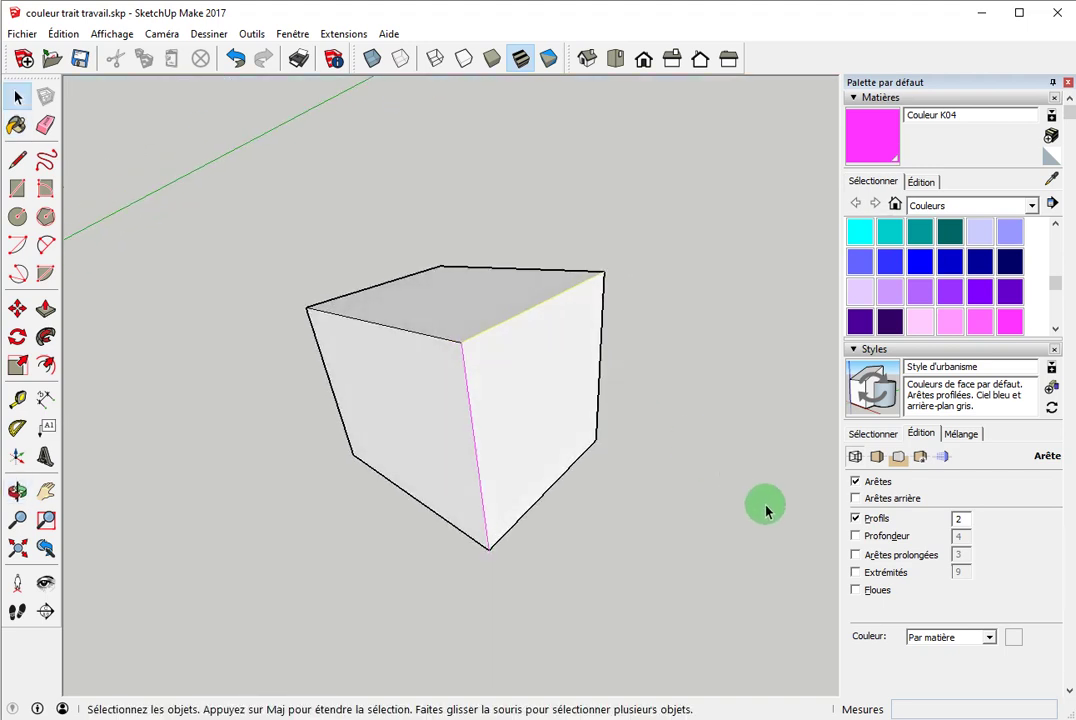
Turn on depth-cued edges and set the edge colour to All same
{"action": "left_click", "coordinate": [856, 537]}
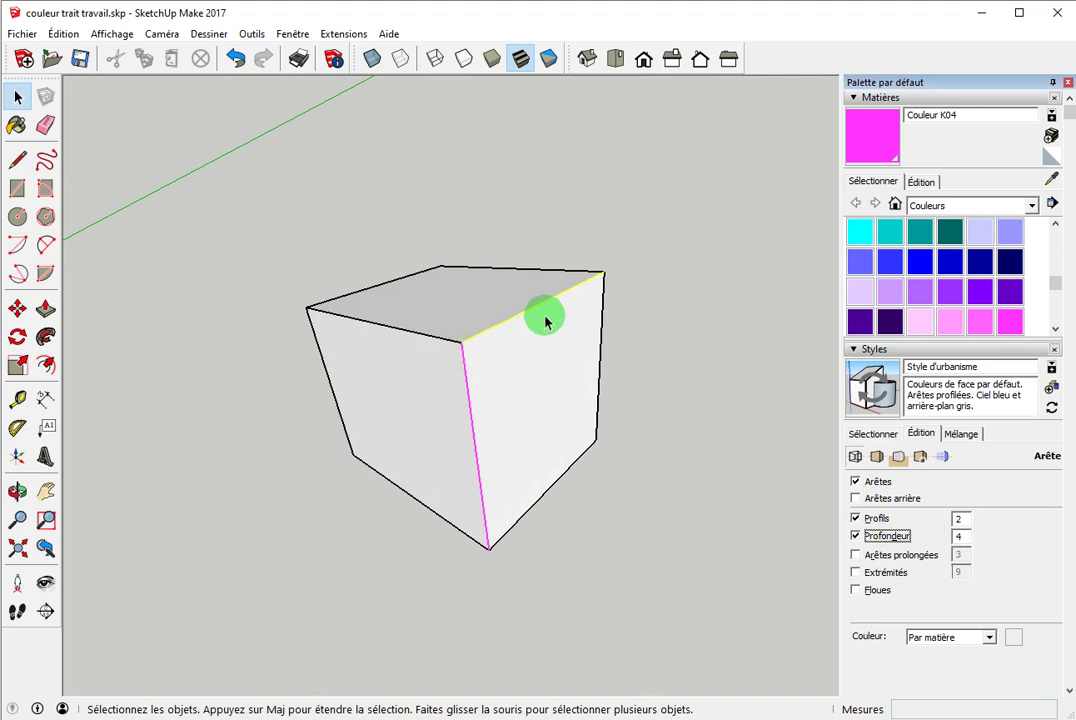
{"action": "left_click", "coordinate": [856, 537]}
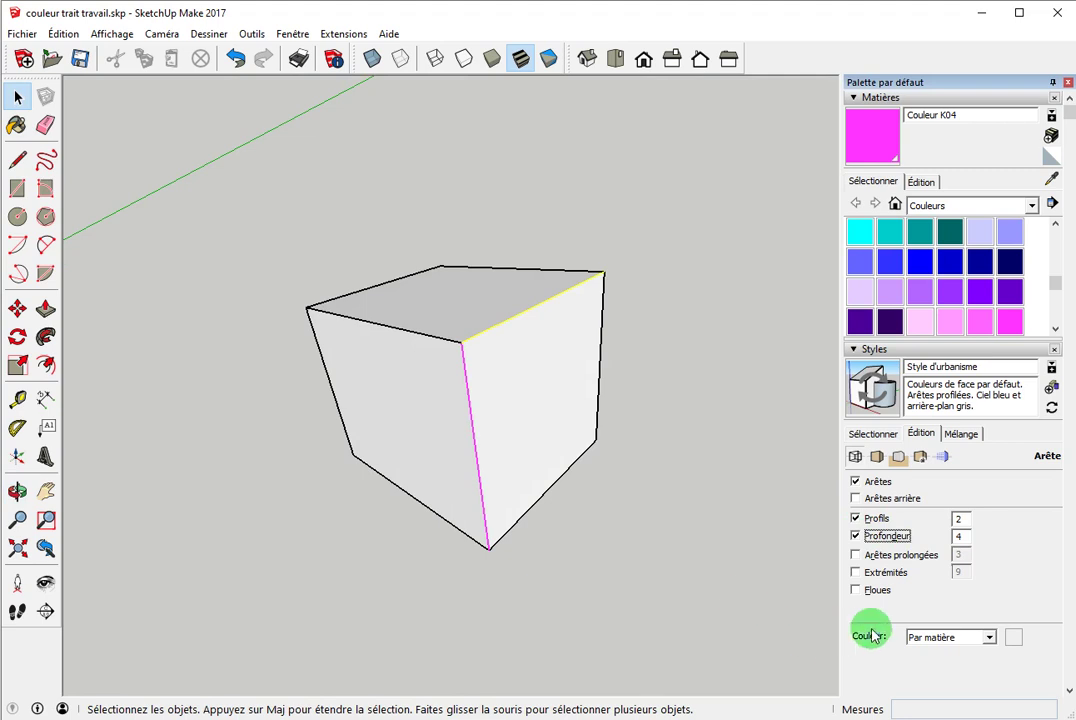
{"action": "left_click", "coordinate": [990, 638]}
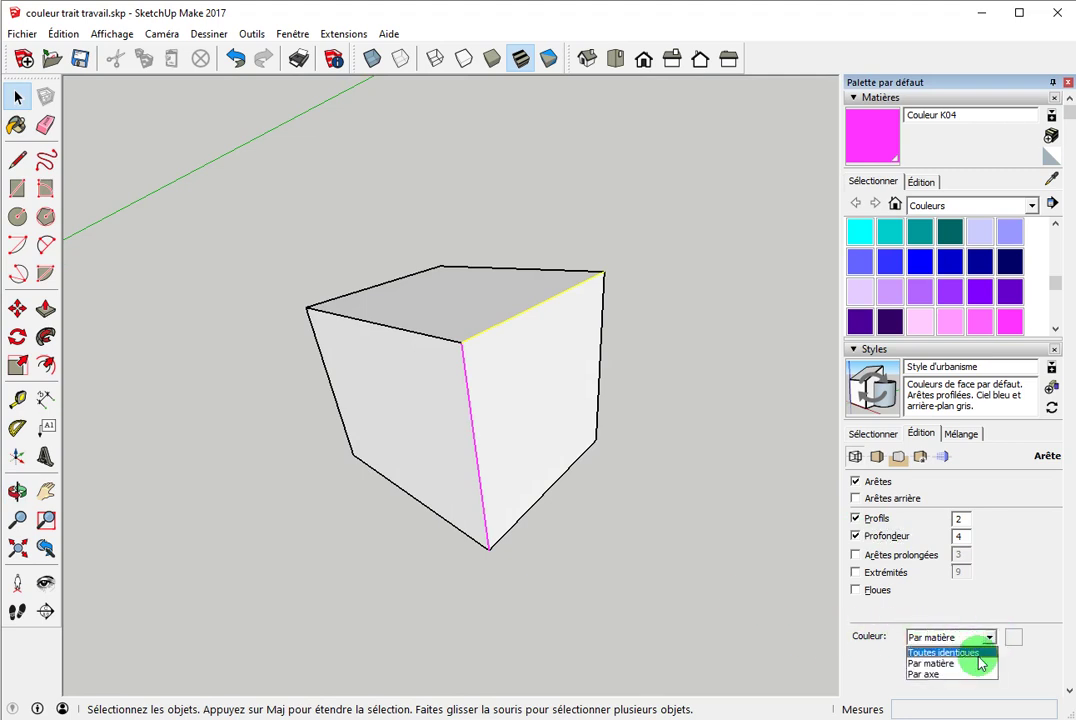
{"action": "left_click", "coordinate": [962, 651]}
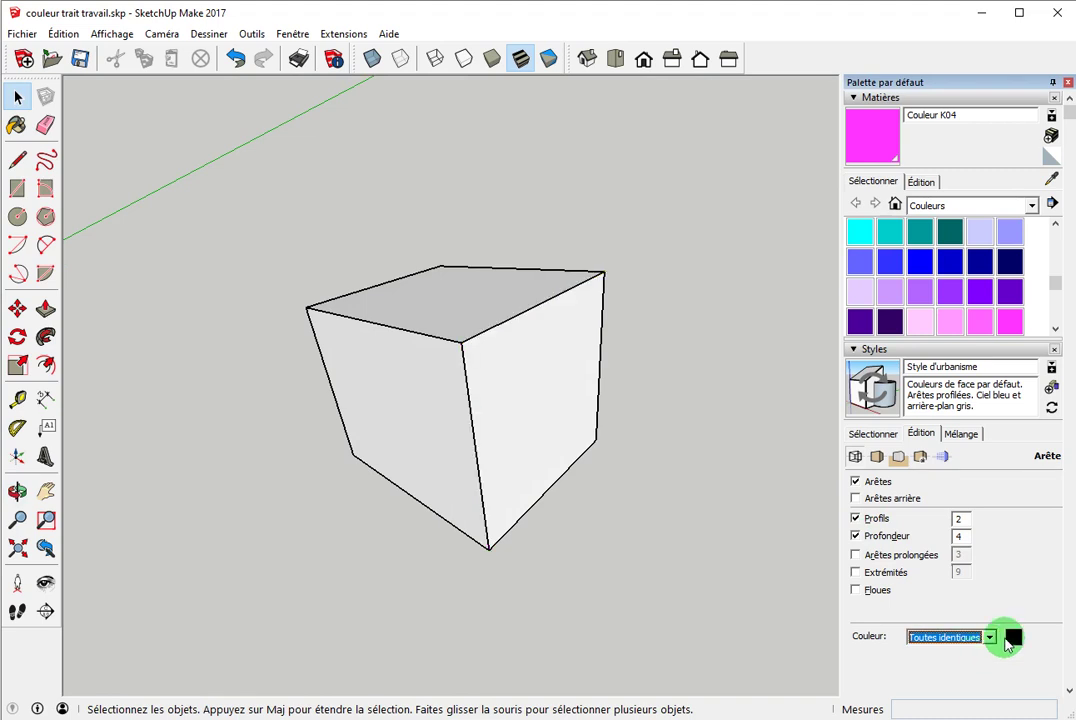
Switch the edge colour back to By material to show the yellow and magenta edges
{"action": "scroll", "coordinate": [462, 395], "scroll_direction": "down", "scroll_amount": 3}
{"action": "scroll", "coordinate": [462, 398], "scroll_direction": "up", "scroll_amount": 1}
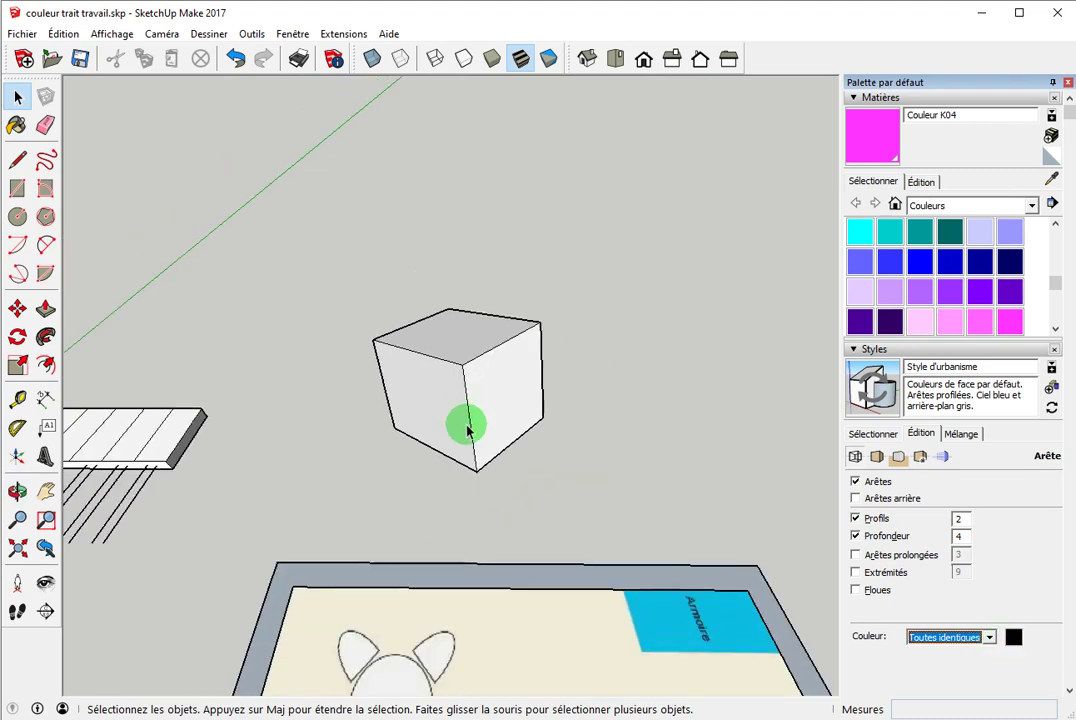
{"action": "scroll", "coordinate": [463, 420], "scroll_direction": "up", "scroll_amount": 2}
{"action": "scroll", "coordinate": [463, 420], "scroll_direction": "up", "scroll_amount": 1}
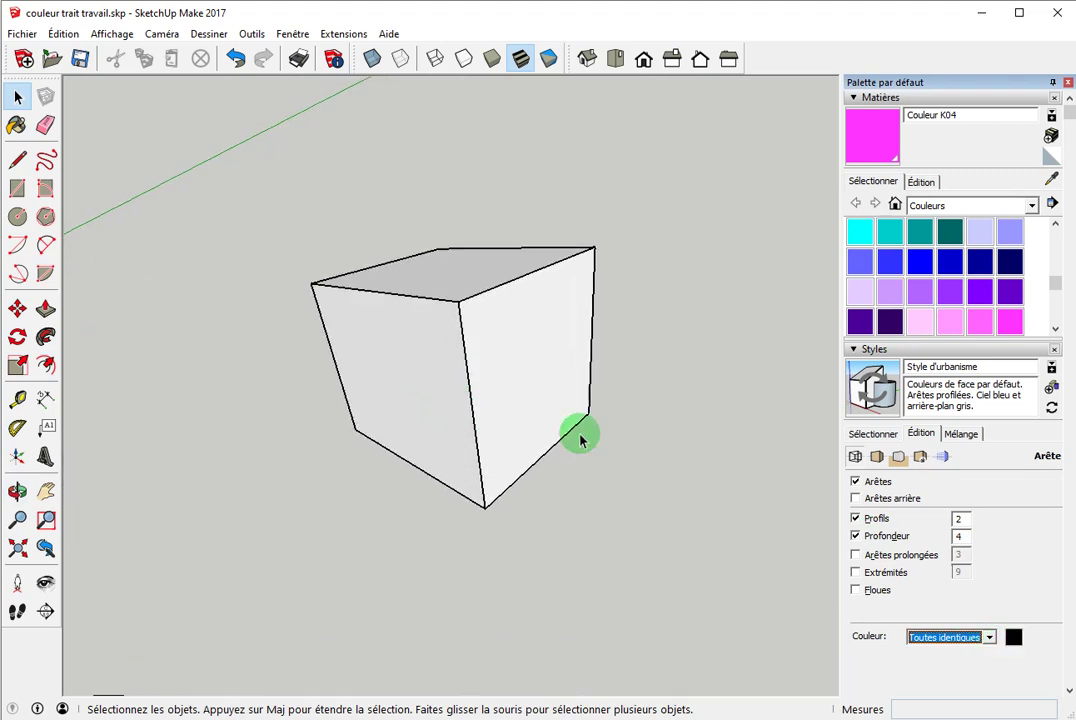
{"action": "left_click", "coordinate": [983, 638]}
{"action": "left_click", "coordinate": [972, 664]}
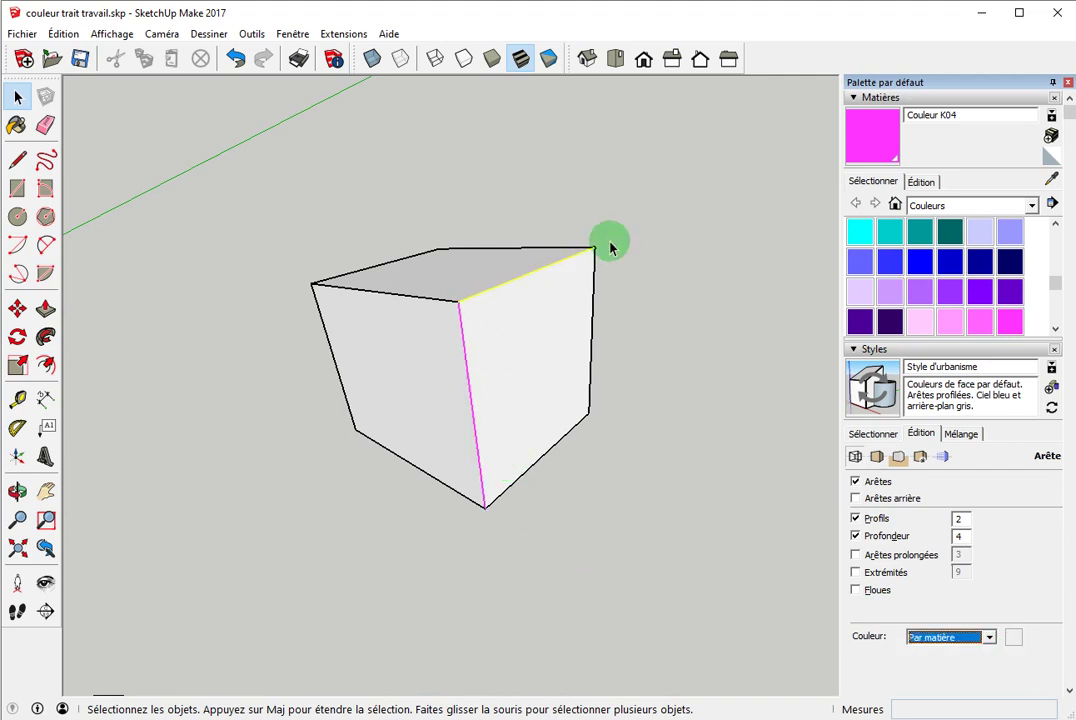
{"action": "scroll", "coordinate": [277, 432], "scroll_direction": "down", "scroll_amount": 2}
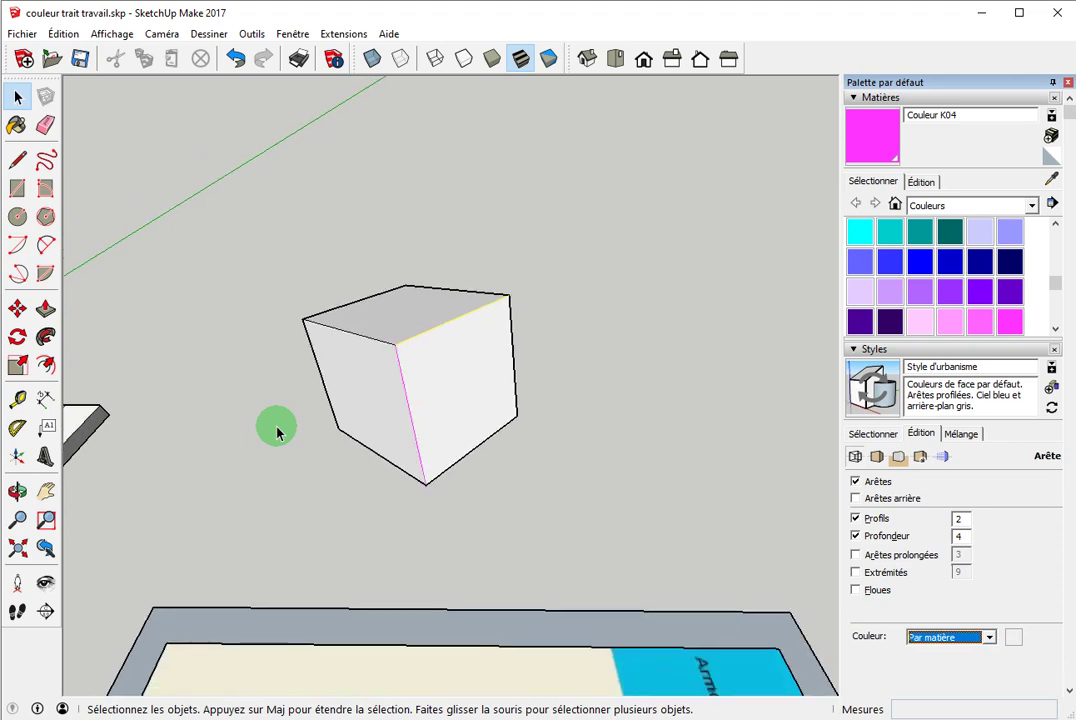
Select three vertical lines under the block and choose the blue Couleur I05 material
{"action": "mouse_move", "coordinate": [187, 439]}
{"action": "middle_mouse_down"}
{"action": "mouse_move", "coordinate": [583, 187]}
{"action": "mouse_move", "coordinate": [499, 238]}
{"action": "mouse_move", "coordinate": [528, 449]}
{"action": "mouse_move", "coordinate": [360, 315]}
{"action": "mouse_move", "coordinate": [536, 351]}
{"action": "mouse_move", "coordinate": [478, 408]}
{"action": "middle_mouse_up"}
{"action": "middle_click_drag", "start_coordinate": [559, 389], "coordinate": [545, 403]}
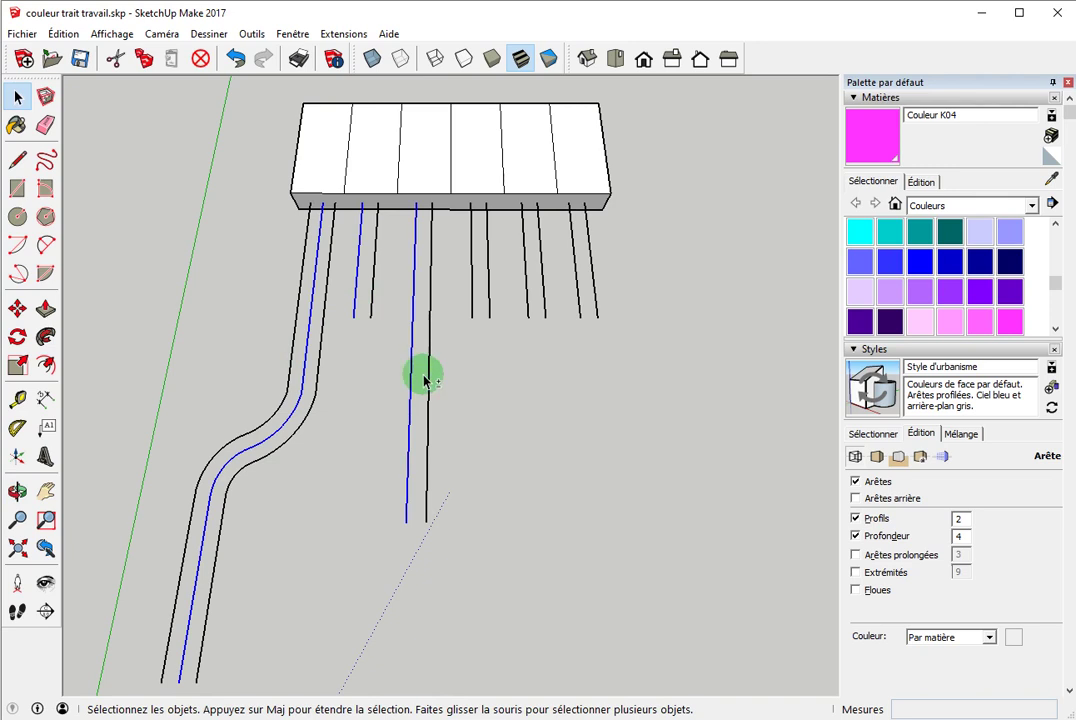
{"action": "left_click", "coordinate": [471, 312], "text": "shift"}
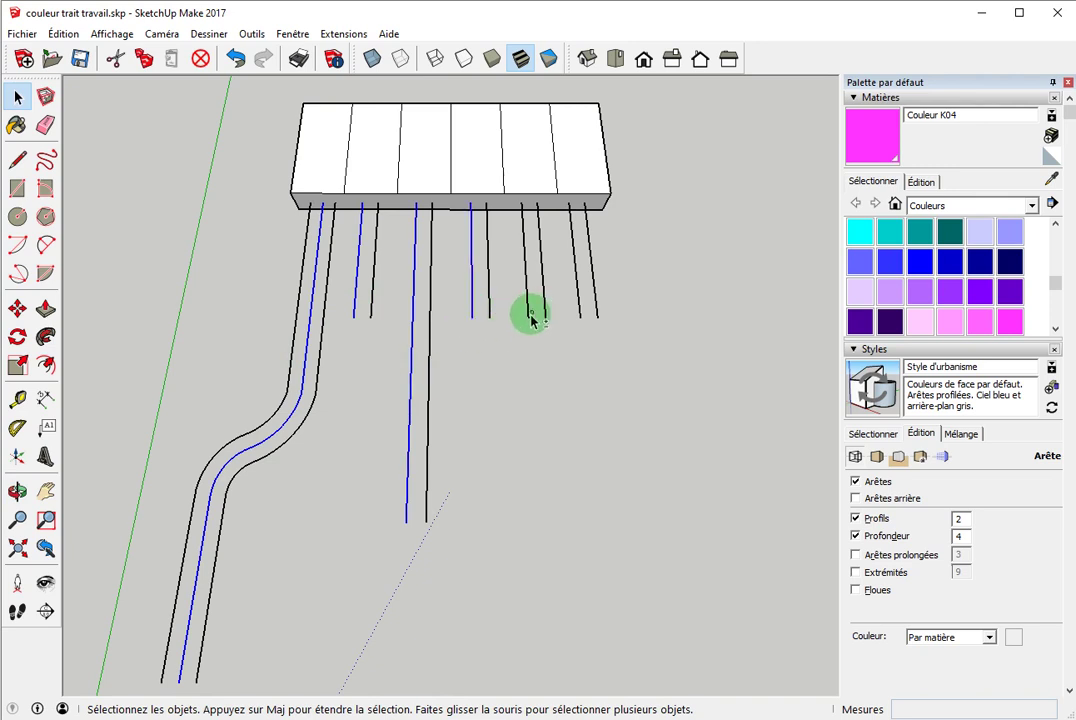
{"action": "left_click", "coordinate": [531, 313], "text": "shift"}
{"action": "left_click", "coordinate": [589, 314], "text": "shift"}
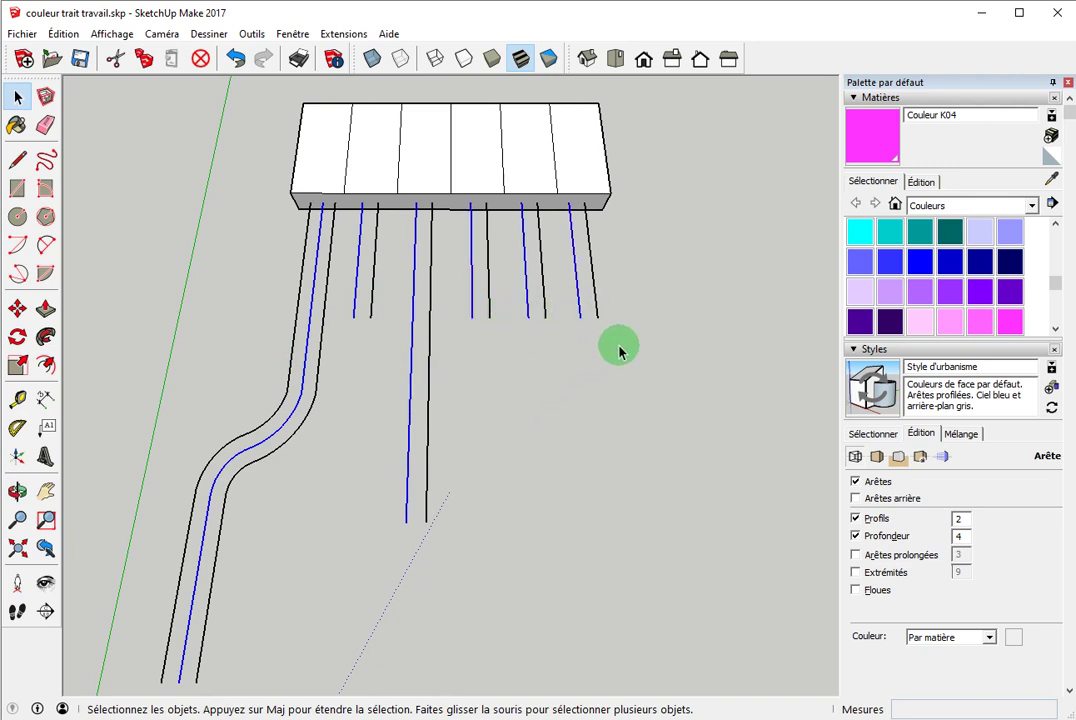
{"action": "left_click", "coordinate": [917, 261]}
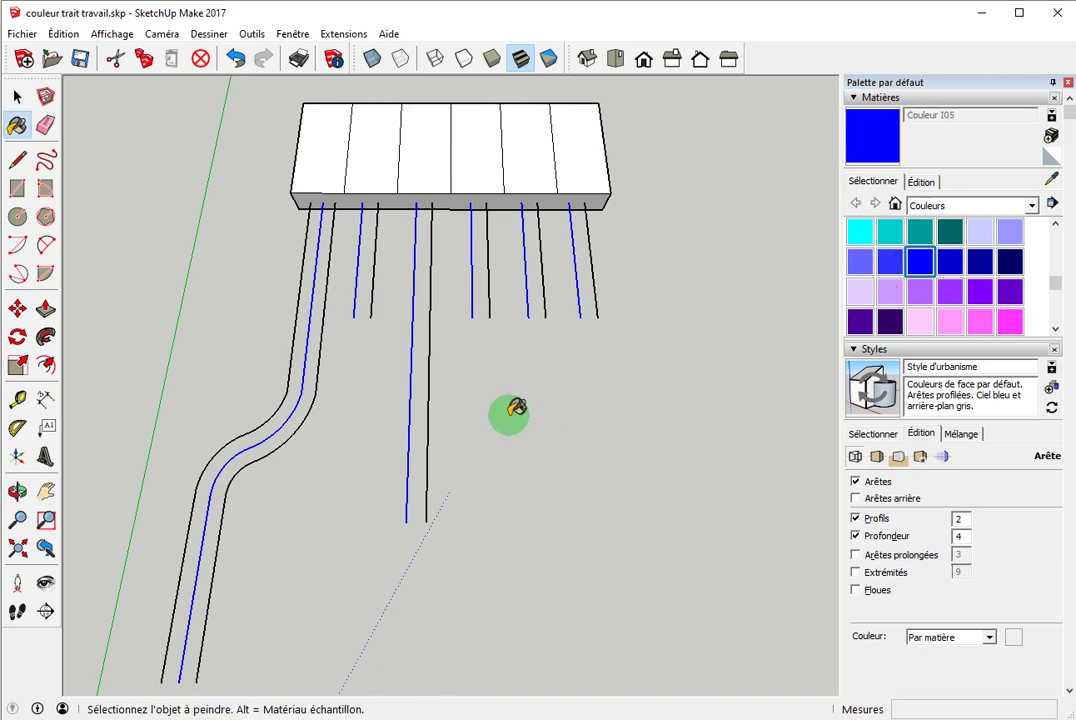
Paint the selected lines blue, pick magenta Couleur K04, then clear the selection
{"action": "left_click", "coordinate": [410, 411]}
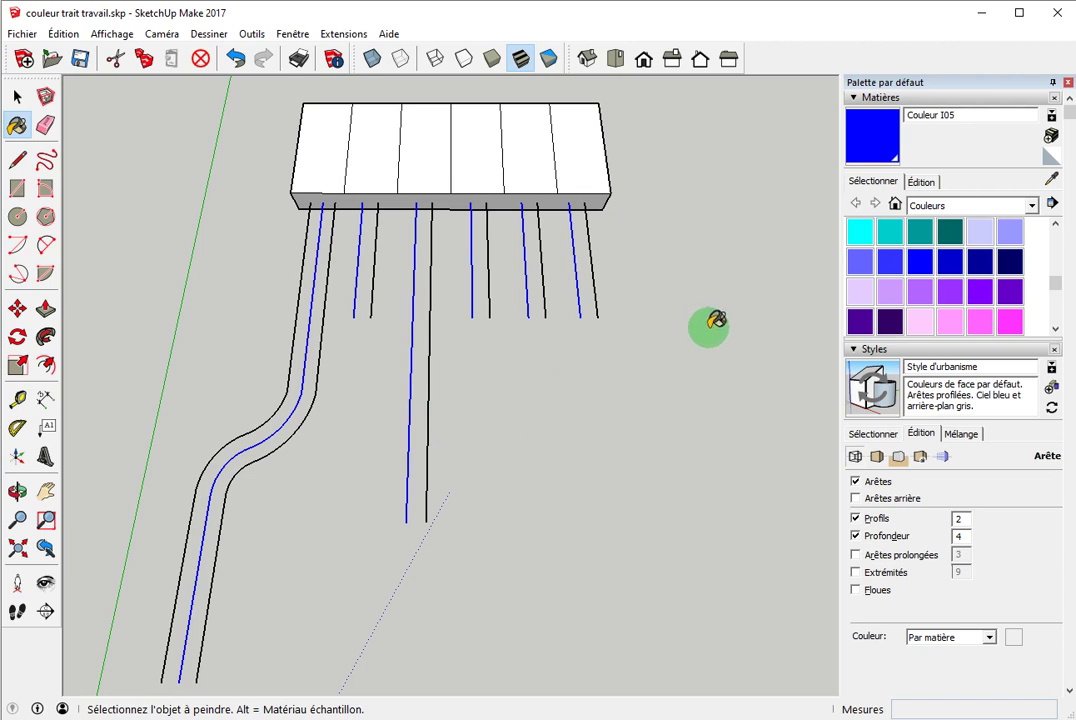
{"action": "left_click", "coordinate": [1010, 322]}
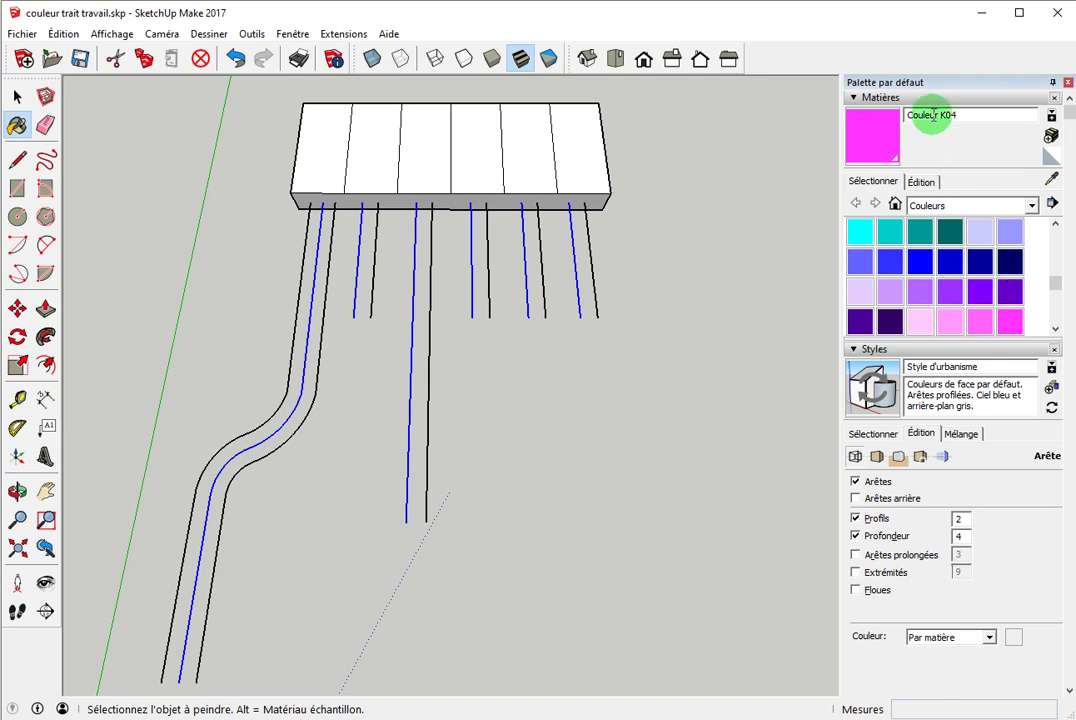
{"action": "key", "text": "space"}
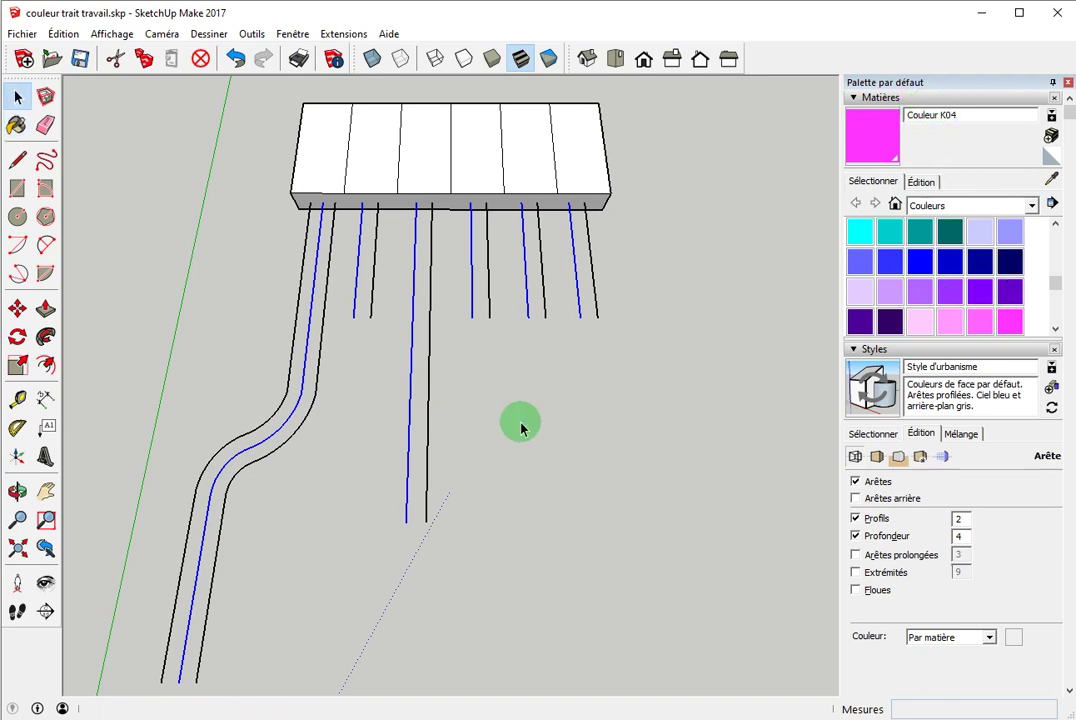
{"action": "left_click", "coordinate": [520, 422]}
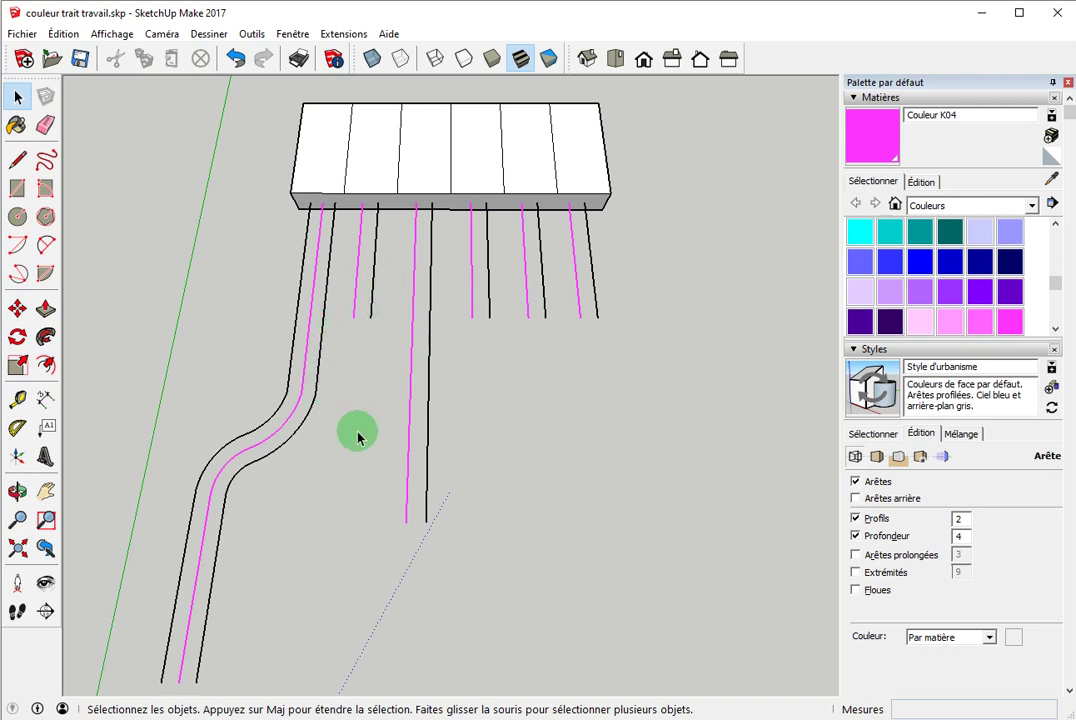
Divide the long vertical black edge into short segments with Diviser and check one piece
{"action": "middle_click_drag", "start_coordinate": [377, 418], "coordinate": [413, 367], "text": "shift"}
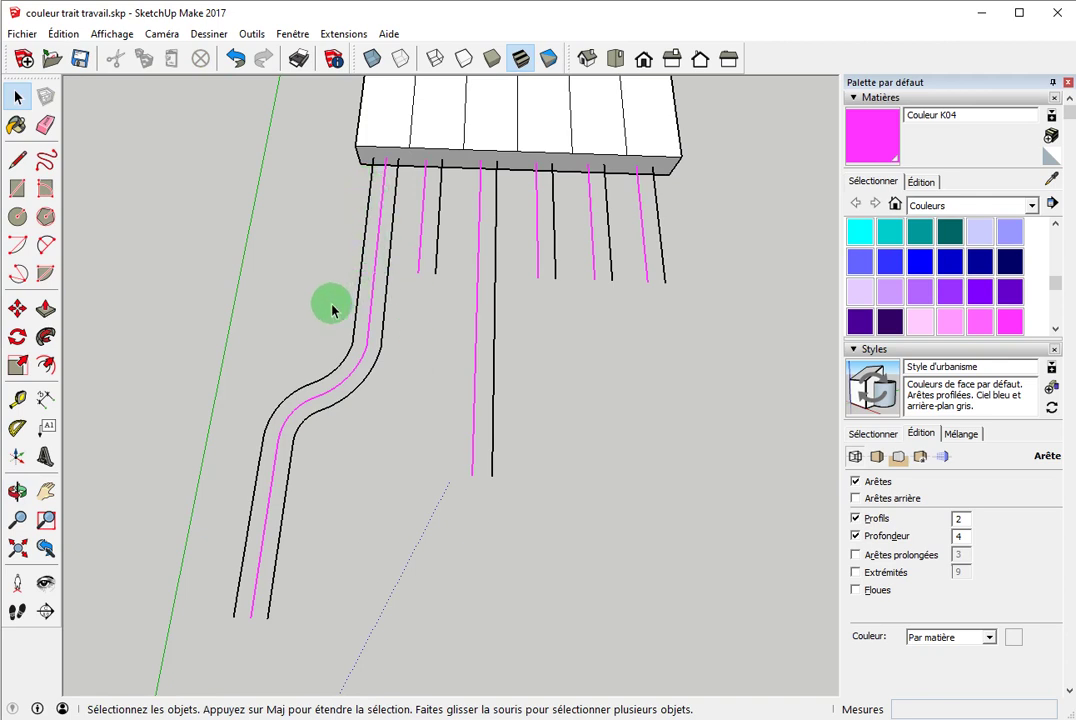
{"action": "right_click", "coordinate": [497, 282]}
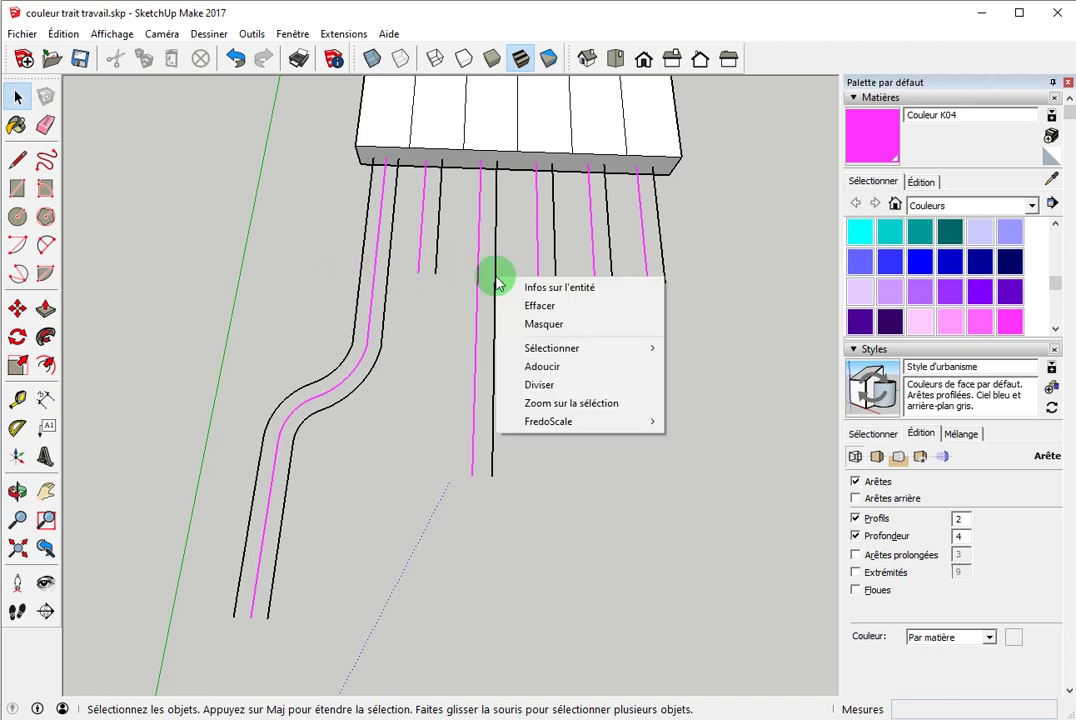
{"action": "left_click", "coordinate": [540, 384]}
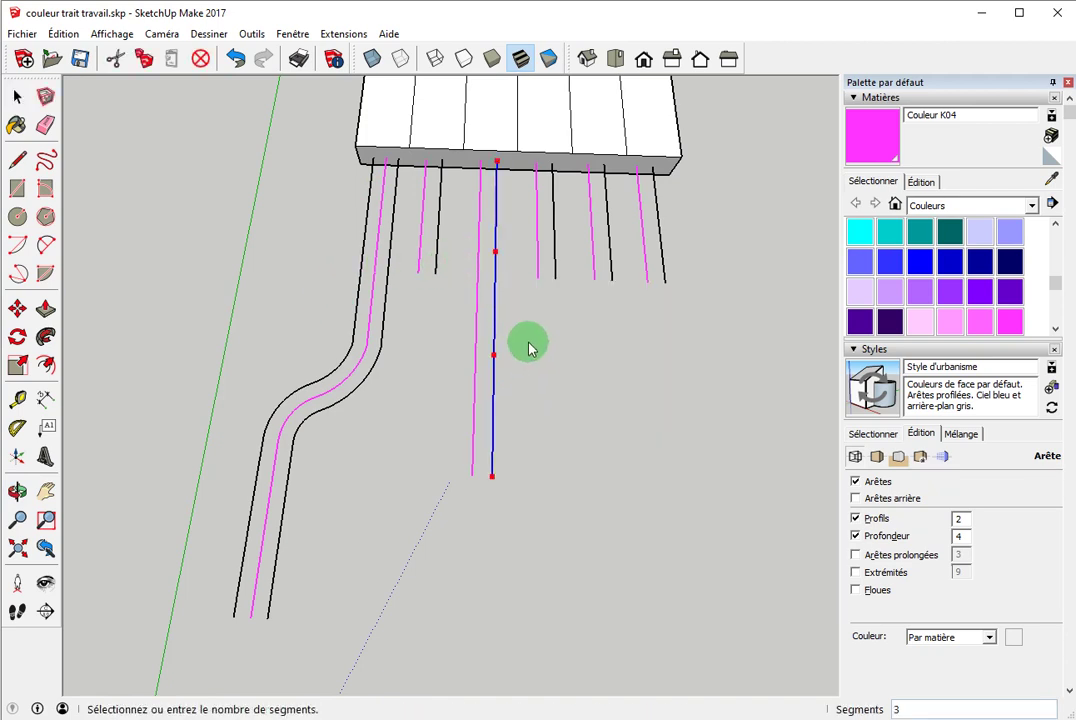
{"action": "left_click", "coordinate": [517, 428]}
{"action": "left_click", "coordinate": [498, 398]}
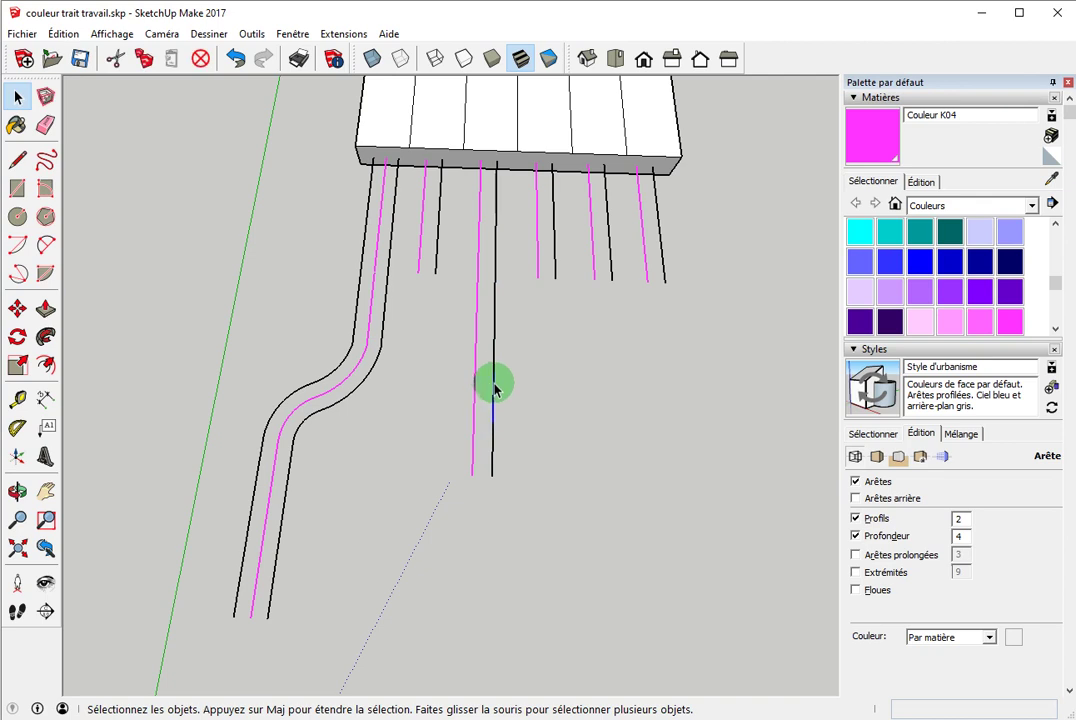
{"action": "left_click", "coordinate": [511, 342]}
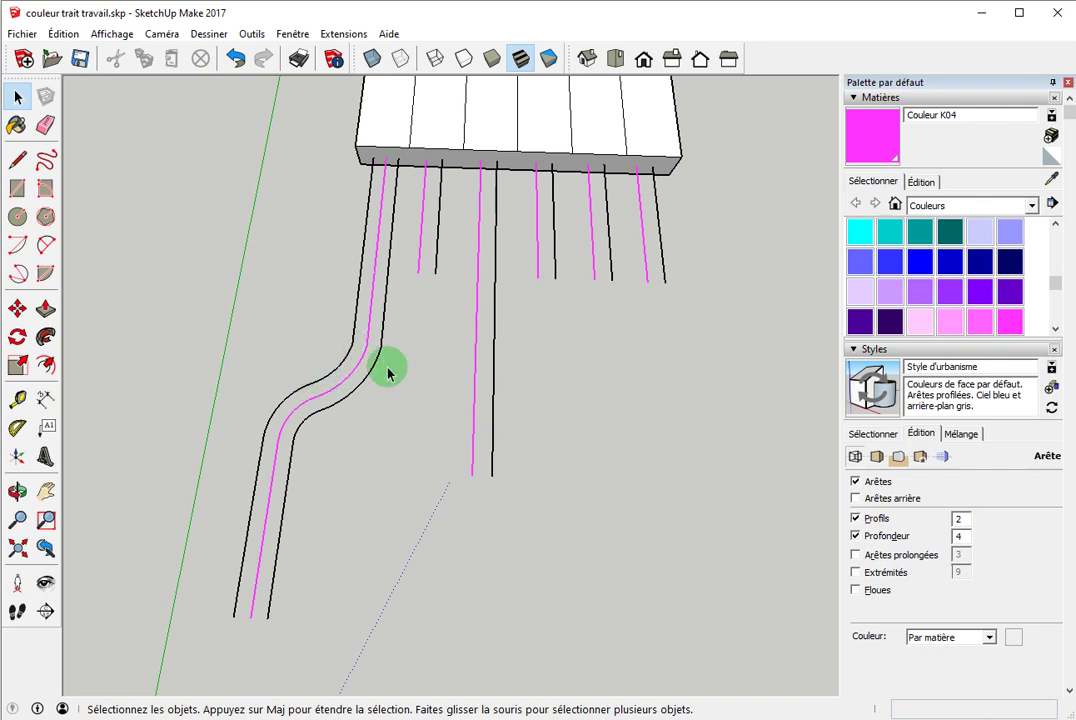
Select two short pieces of the leftmost line for recolouring
{"action": "scroll", "coordinate": [365, 195], "scroll_direction": "up", "scroll_amount": 1}
{"action": "left_click", "coordinate": [372, 172]}
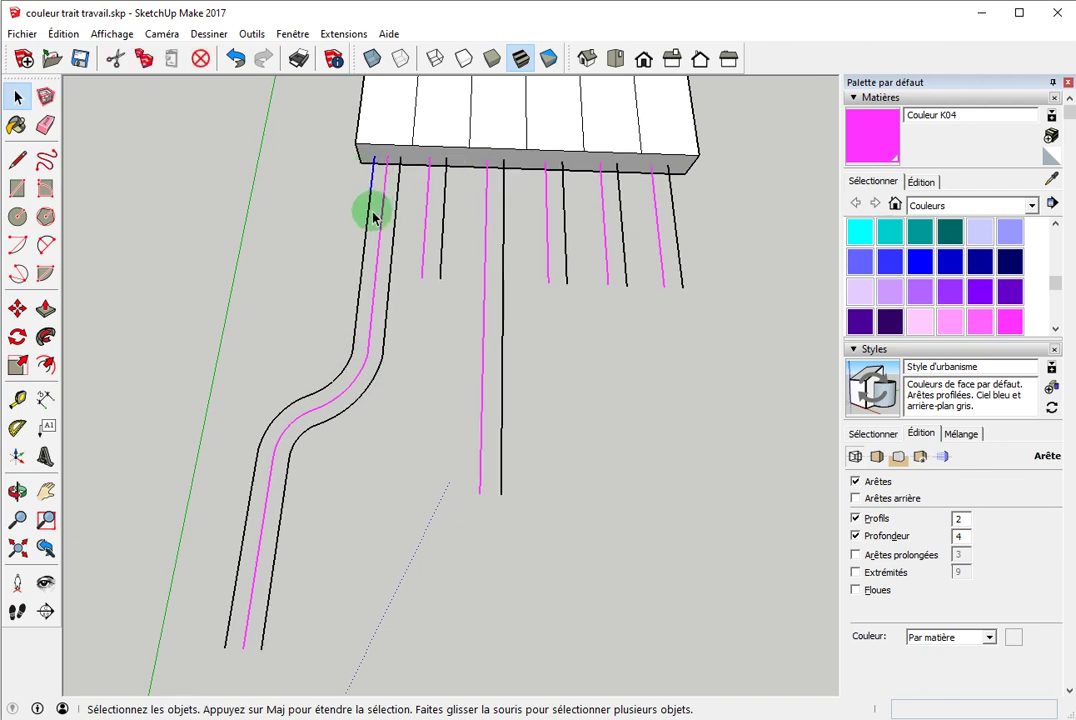
{"action": "left_click", "coordinate": [365, 248], "text": "shift"}
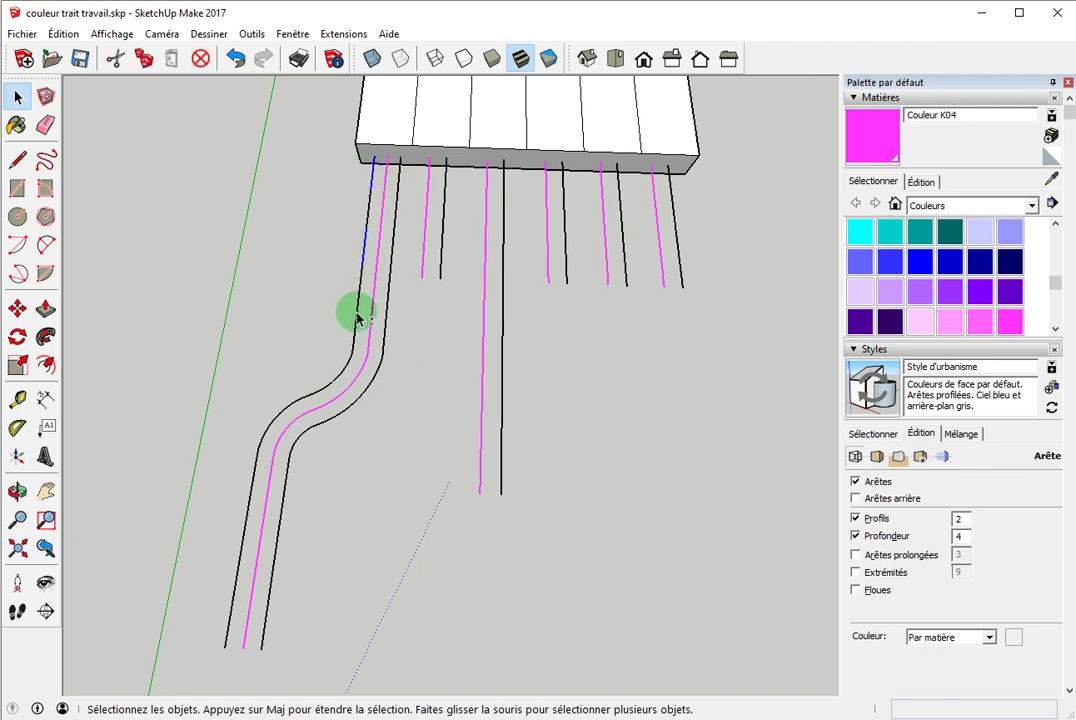
Paint the two selected leftmost-line pieces yellow with Couleur E05
{"action": "scroll", "coordinate": [936, 288], "scroll_direction": "up", "scroll_amount": 3}
{"action": "scroll", "coordinate": [937, 293], "scroll_direction": "up", "scroll_amount": 3}
{"action": "left_click", "coordinate": [858, 311]}
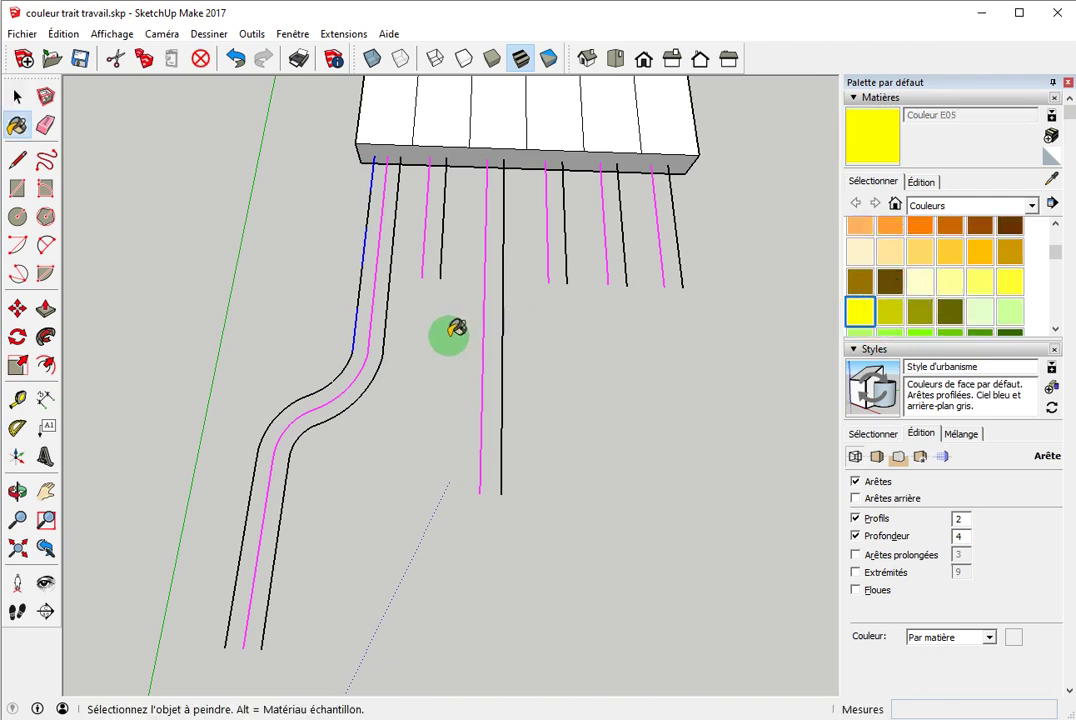
{"action": "left_click", "coordinate": [360, 322]}
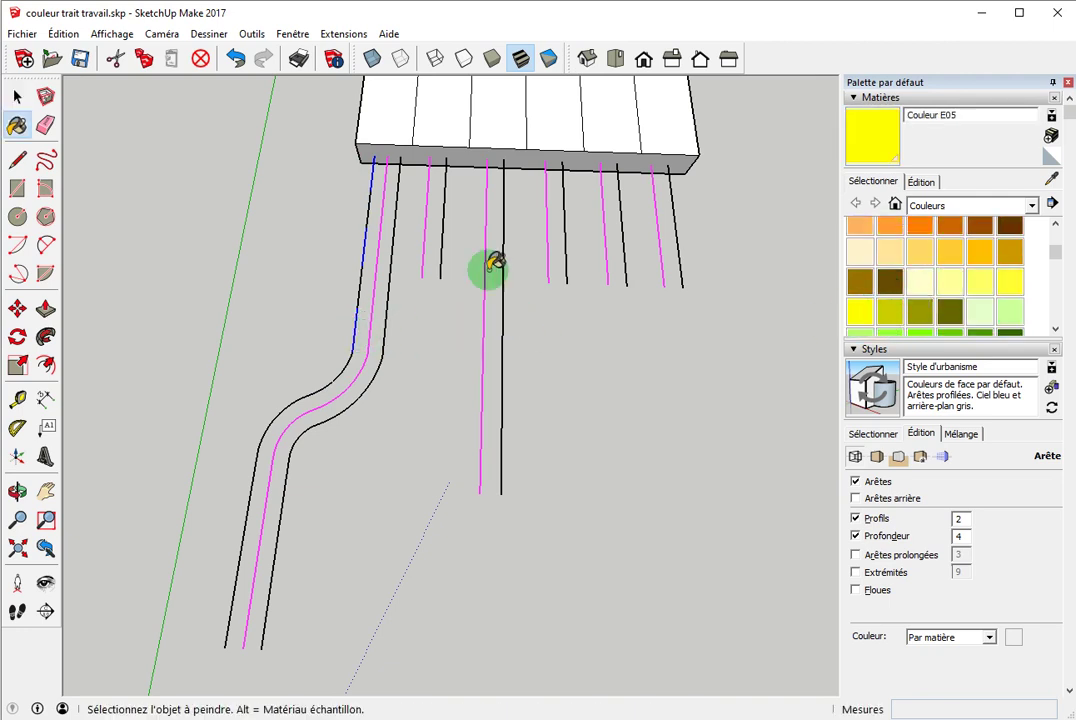
{"action": "key", "text": "space"}
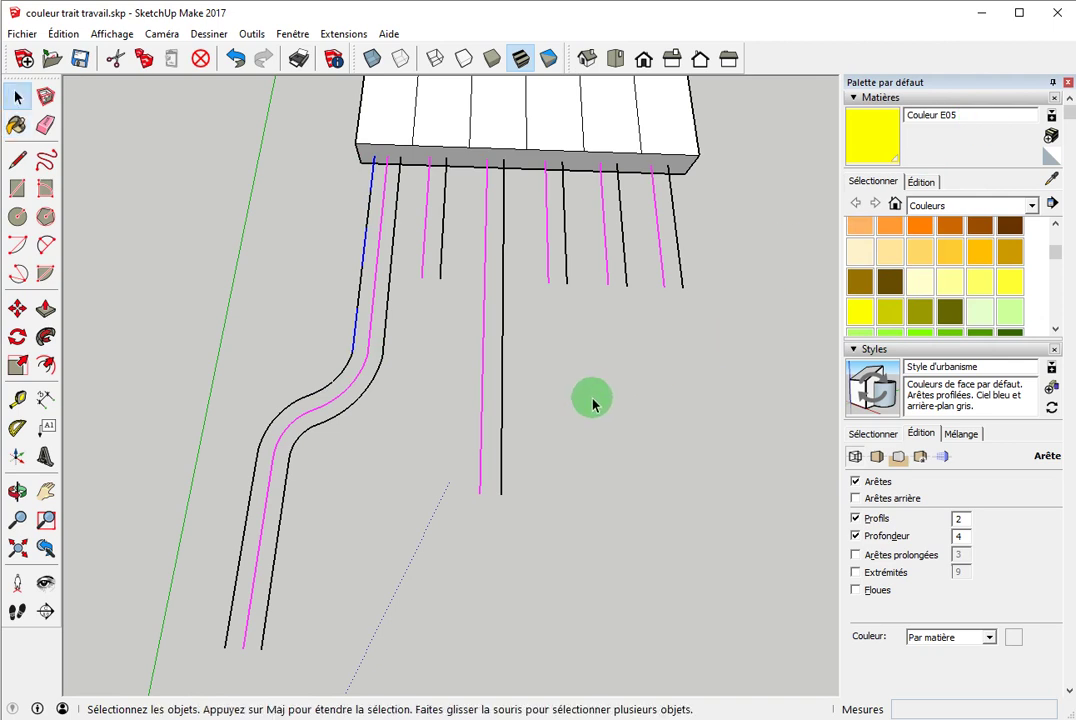
{"action": "left_click", "coordinate": [497, 325]}
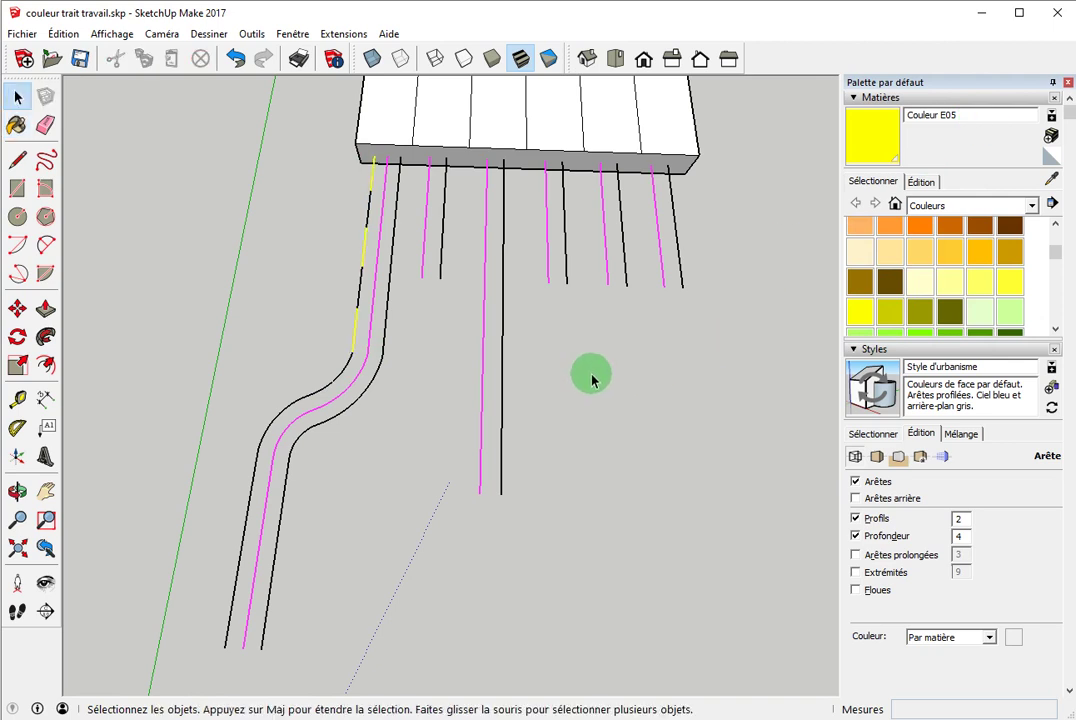
Paint another short piece of the left line green with Couleur G05
{"action": "left_click", "coordinate": [368, 212]}
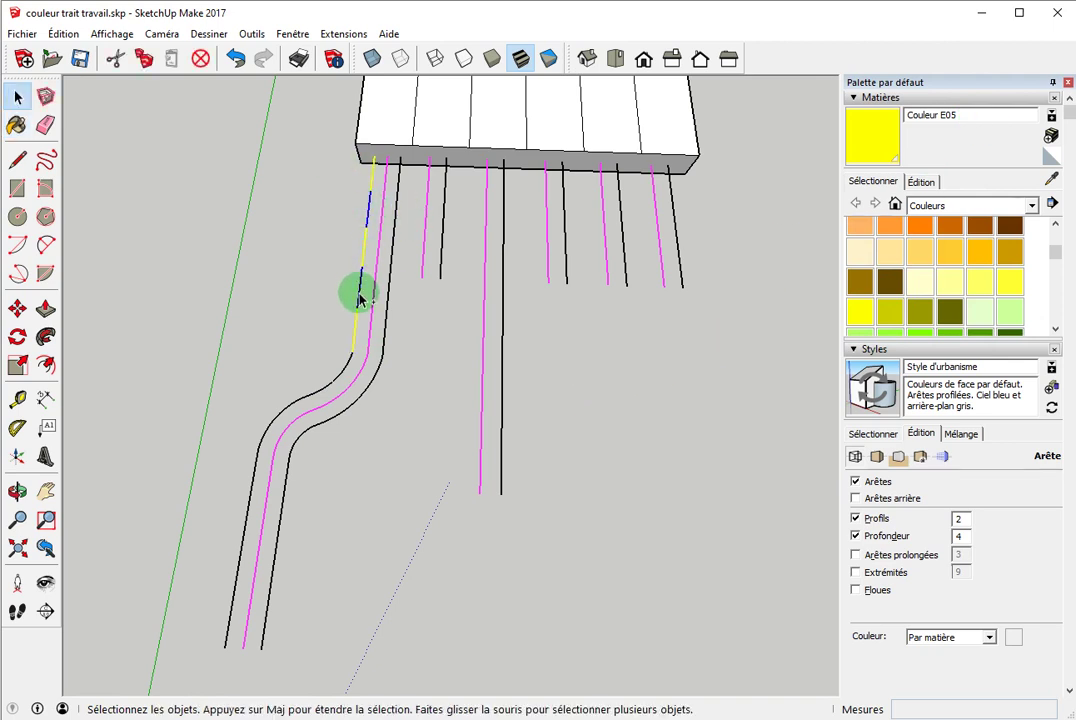
{"action": "scroll", "coordinate": [950, 300], "scroll_direction": "down", "scroll_amount": 3}
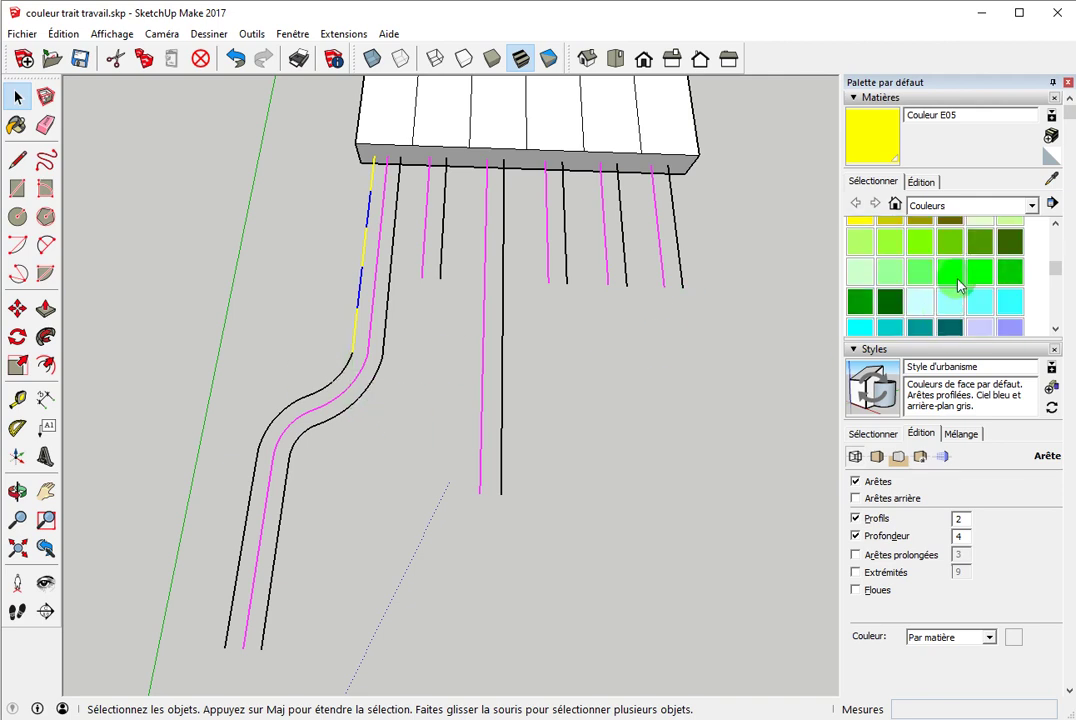
{"action": "left_click", "coordinate": [975, 275]}
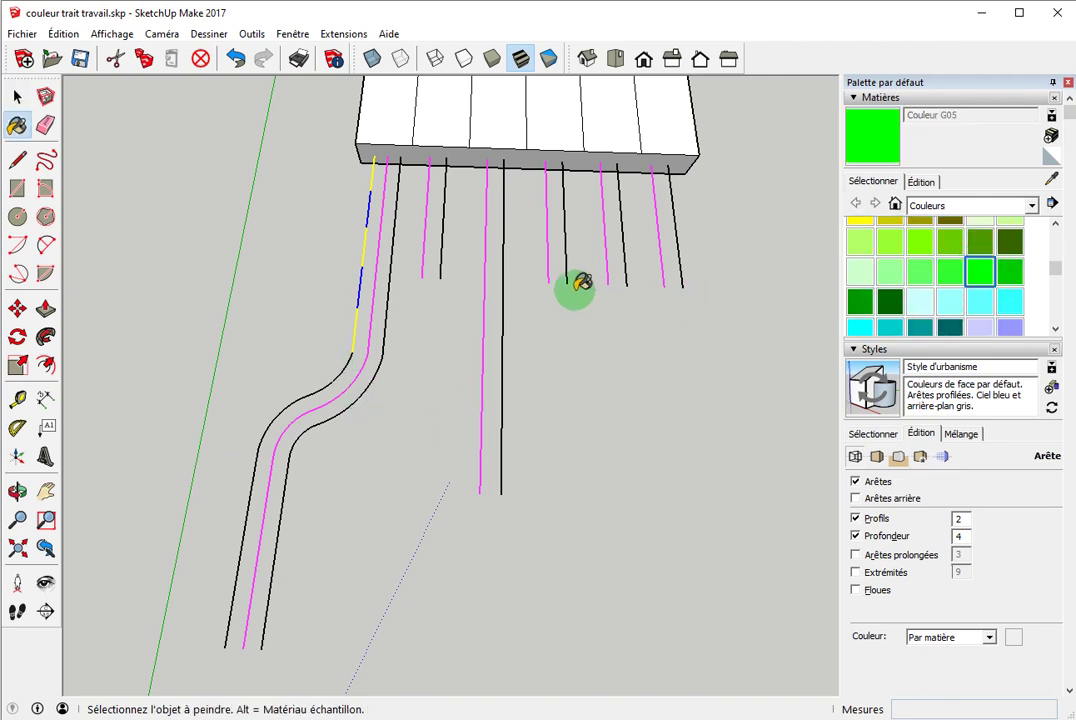
{"action": "left_click", "coordinate": [366, 272]}
{"action": "key", "text": "space"}
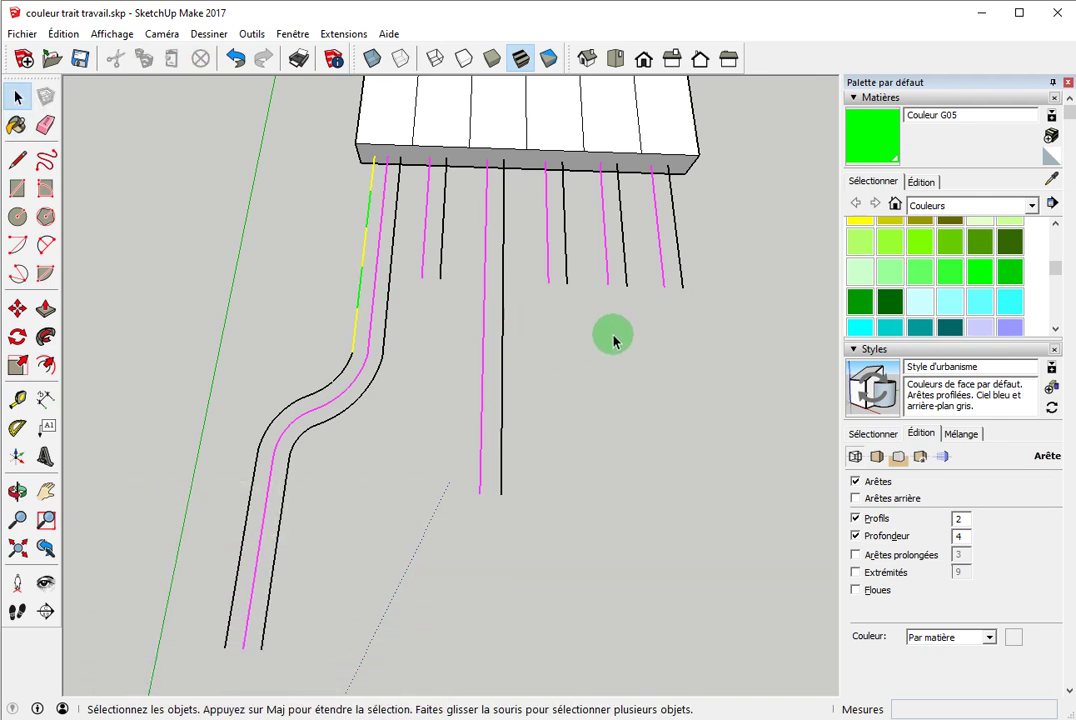
Paint the white block above the cables solid red with Couleur A05
{"action": "middle_click_drag", "start_coordinate": [620, 335], "coordinate": [456, 463]}
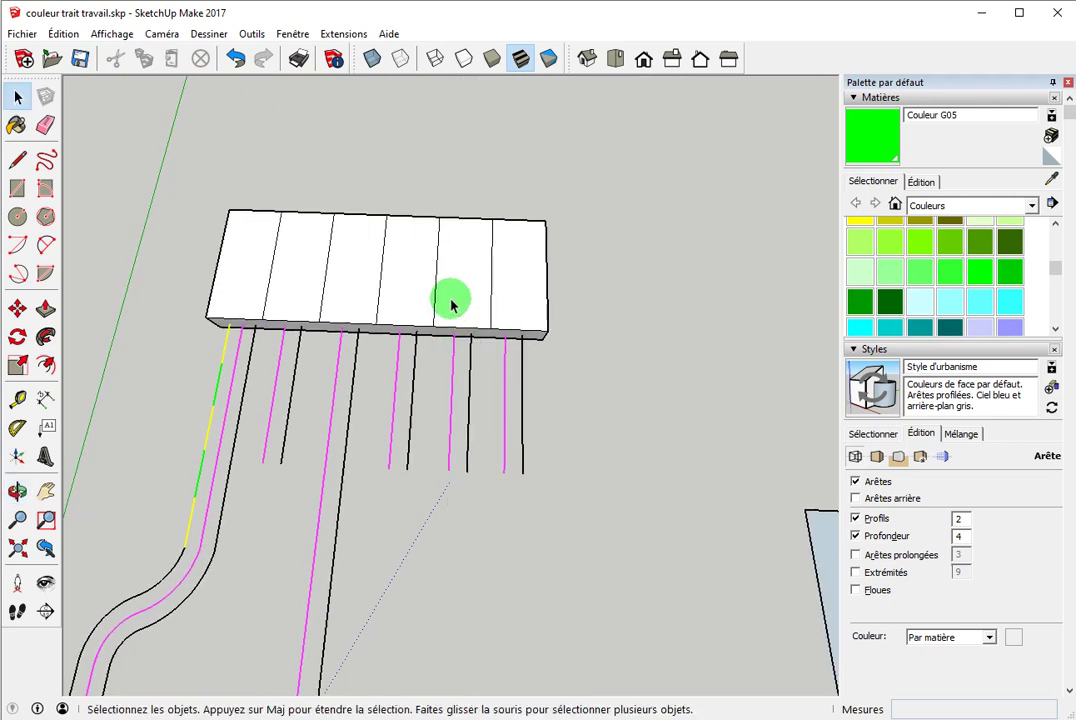
{"action": "left_click", "coordinate": [449, 295]}
{"action": "middle_click_drag", "start_coordinate": [620, 472], "coordinate": [624, 365]}
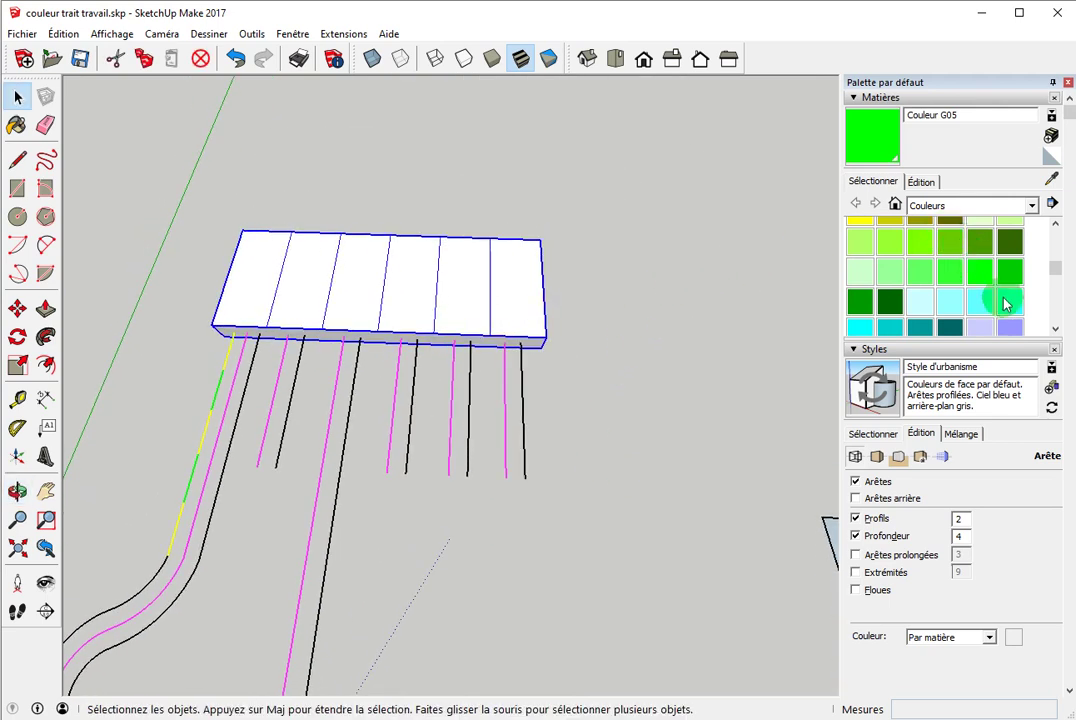
{"action": "scroll", "coordinate": [960, 275], "scroll_direction": "down", "scroll_amount": 3}
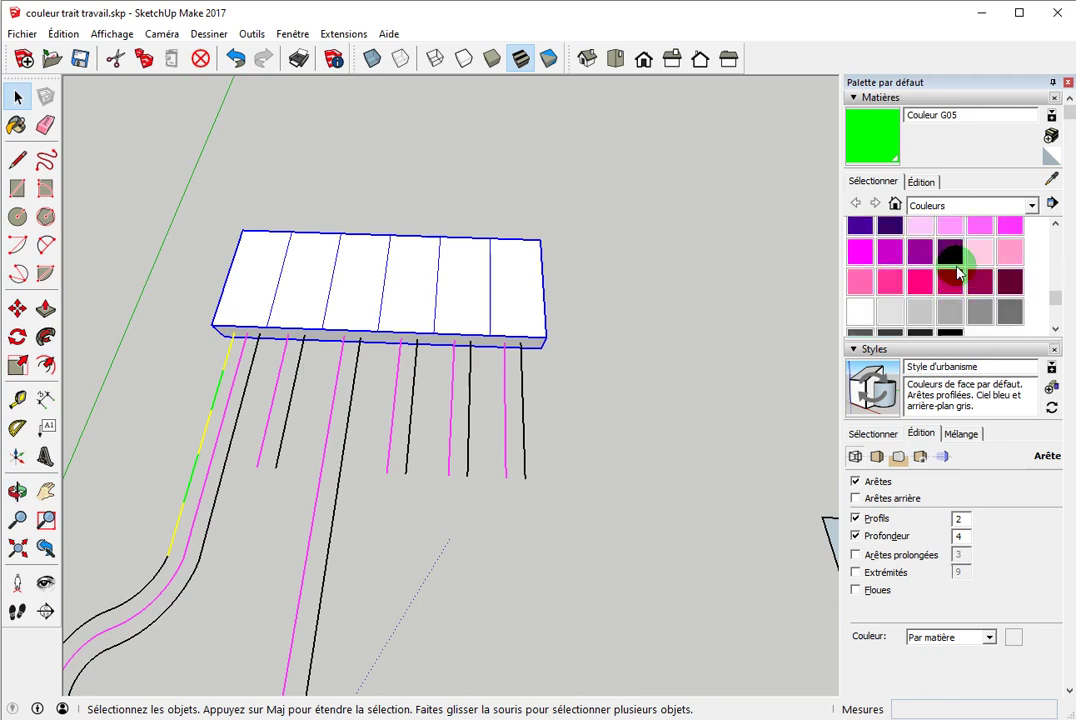
{"action": "scroll", "coordinate": [920, 290], "scroll_direction": "up", "scroll_amount": 3}
{"action": "scroll", "coordinate": [900, 295], "scroll_direction": "up", "scroll_amount": 3}
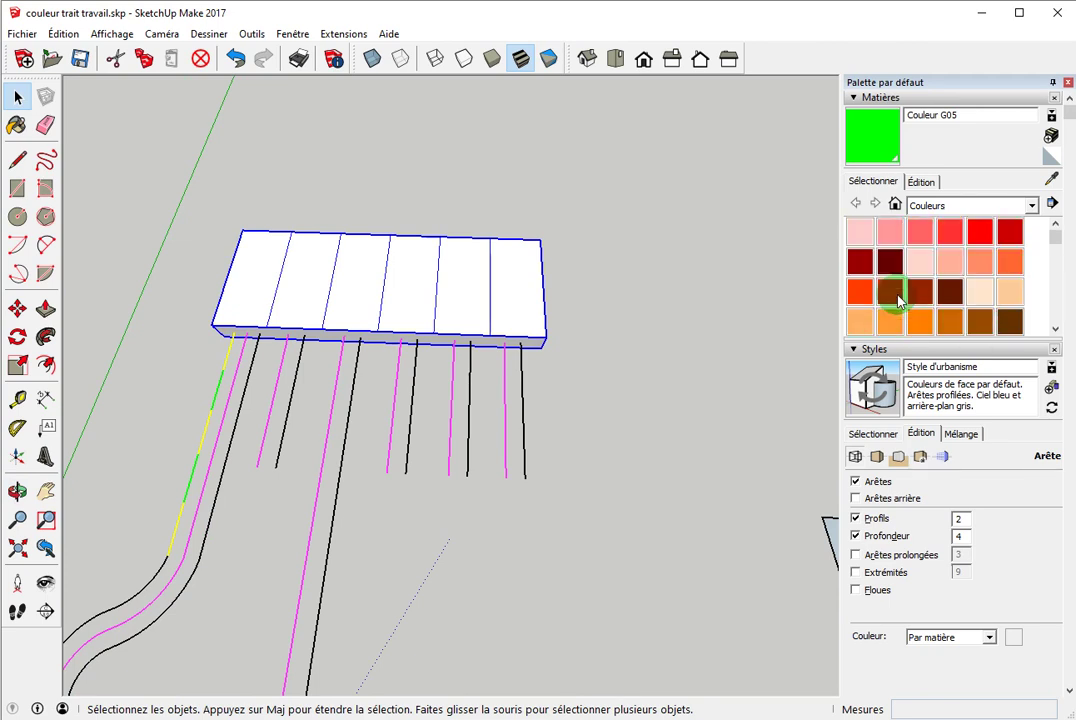
{"action": "left_click", "coordinate": [978, 234]}
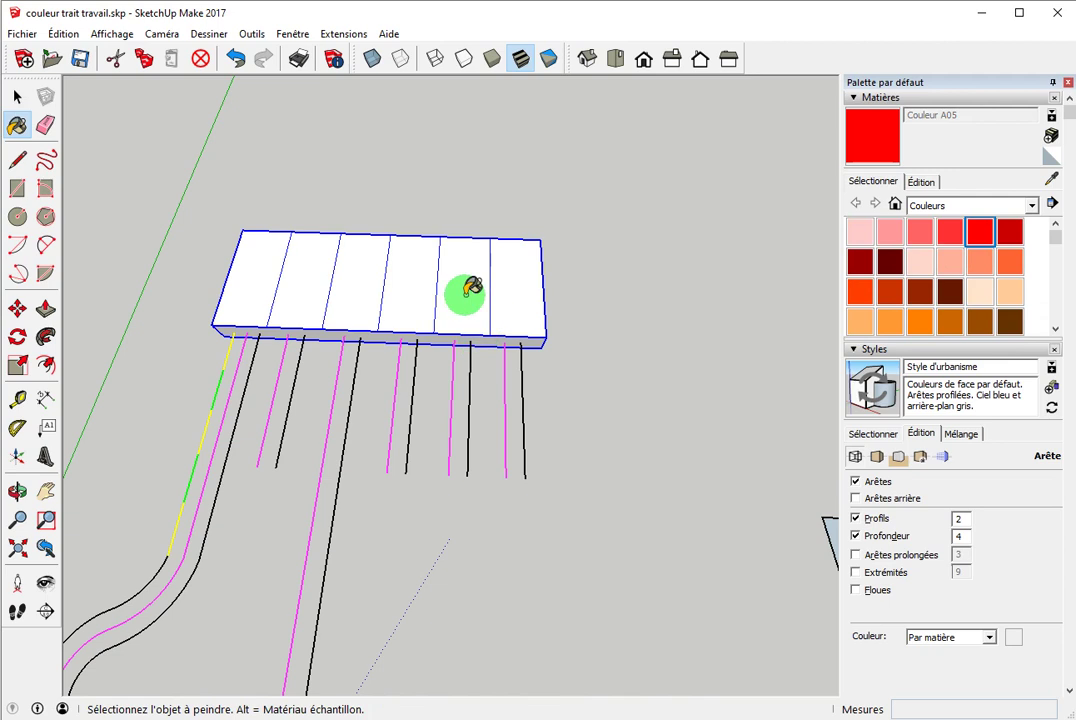
{"action": "left_click", "coordinate": [468, 289]}
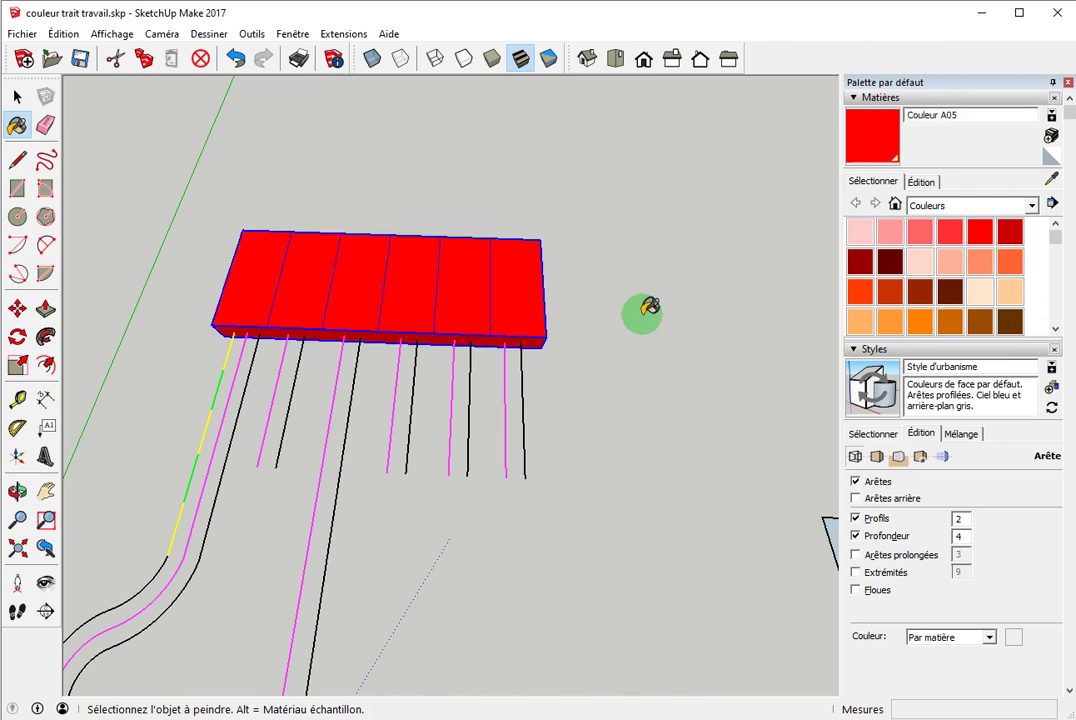
{"action": "key", "text": "space"}
{"action": "mouse_move", "coordinate": [437, 298]}
{"action": "middle_mouse_down"}
{"action": "mouse_move", "coordinate": [451, 231]}
{"action": "mouse_move", "coordinate": [384, 358]}
{"action": "middle_mouse_up"}
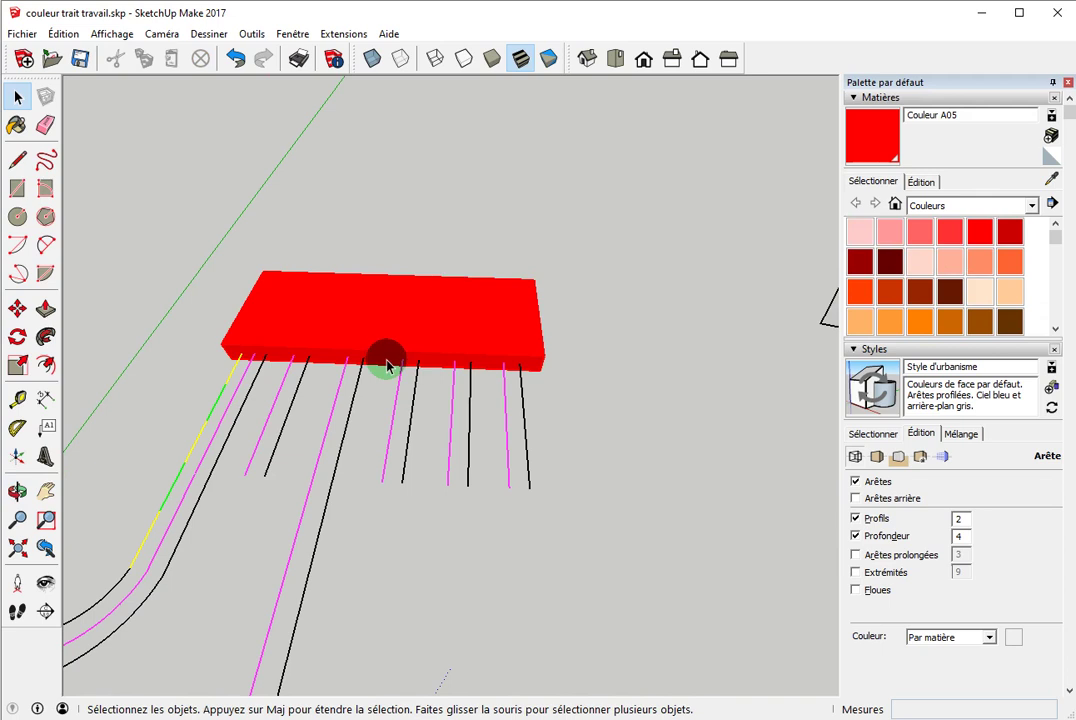
Inside the block group, paint its right end face blue with Couleur I06
{"action": "double_click", "coordinate": [451, 333]}
{"action": "middle_click_drag", "start_coordinate": [468, 331], "coordinate": [792, 281]}
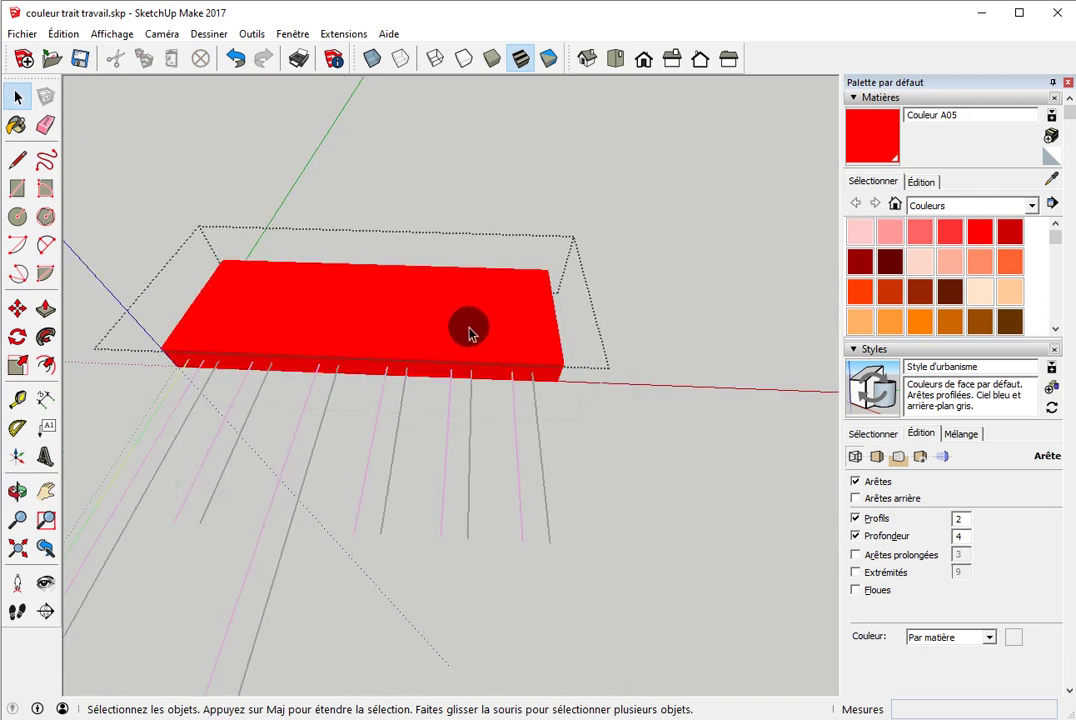
{"action": "scroll", "coordinate": [953, 240], "scroll_direction": "down", "scroll_amount": 5}
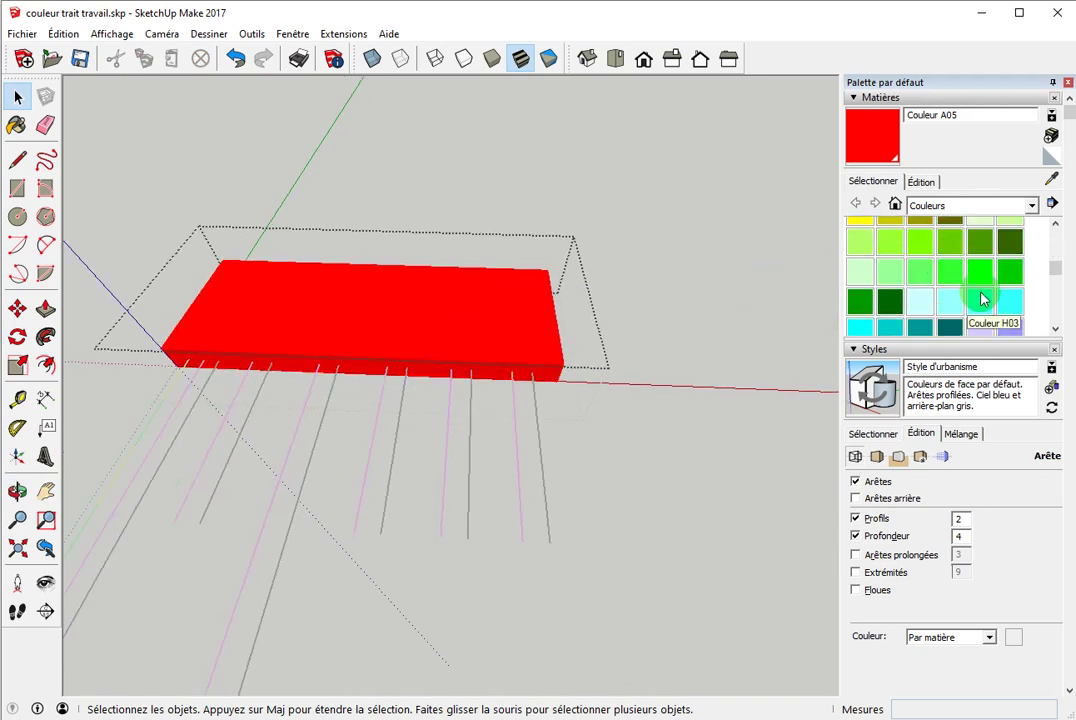
{"action": "scroll", "coordinate": [981, 298], "scroll_direction": "down", "scroll_amount": 2}
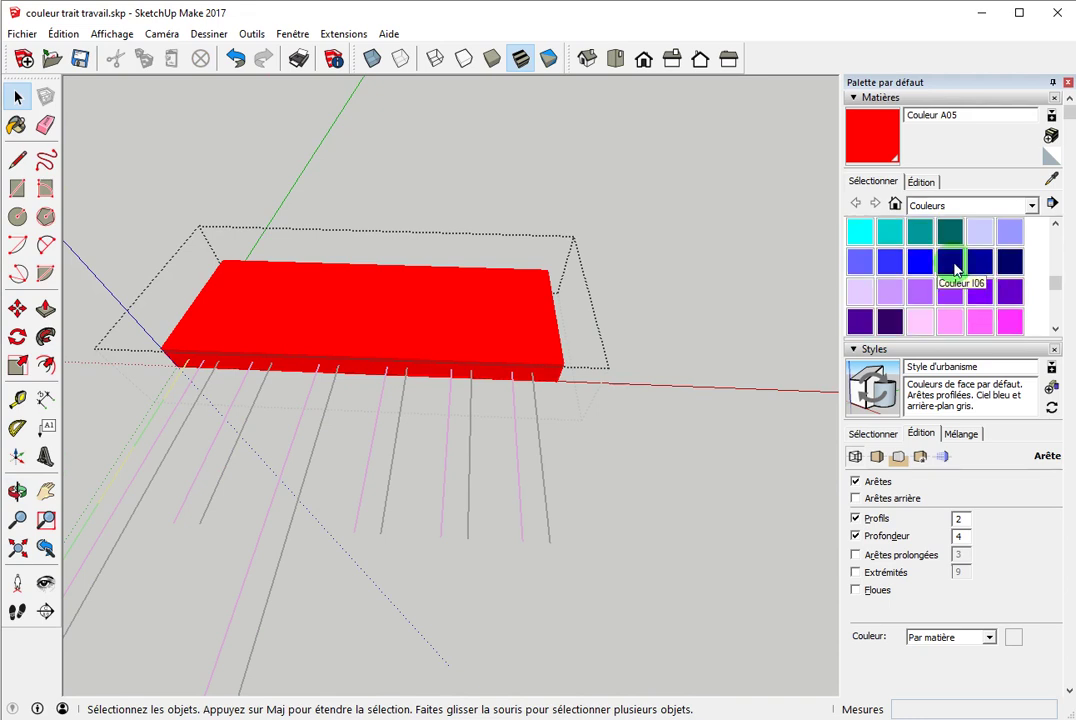
{"action": "left_click", "coordinate": [955, 266]}
{"action": "middle_click_drag", "start_coordinate": [533, 329], "coordinate": [562, 307]}
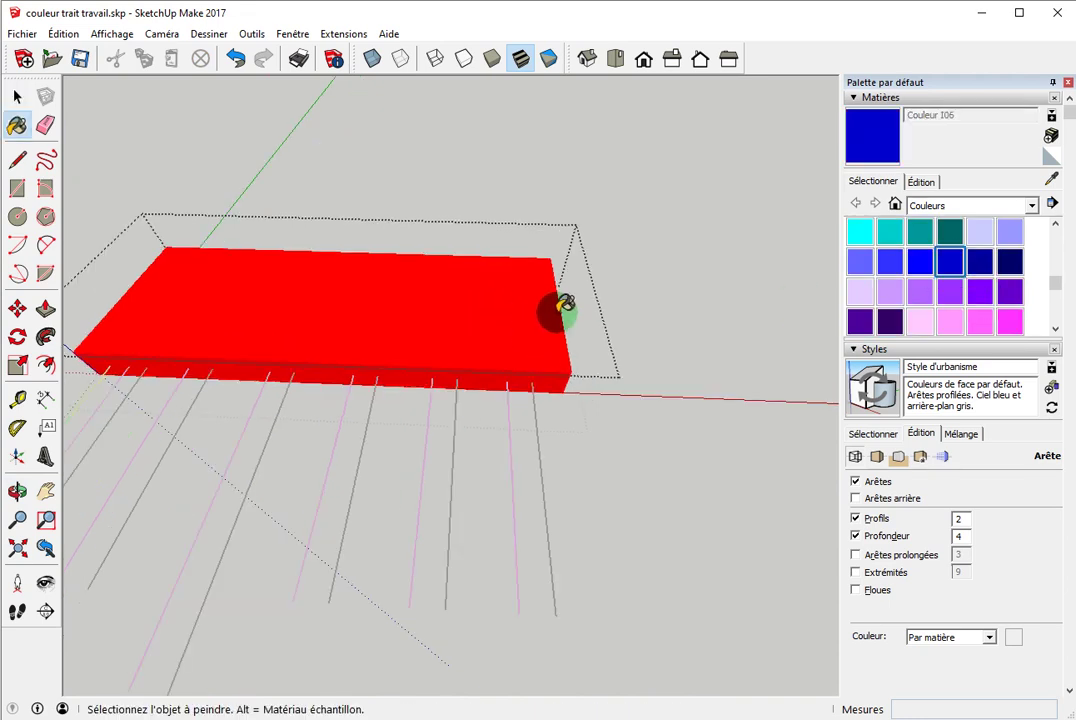
{"action": "left_click", "coordinate": [560, 308]}
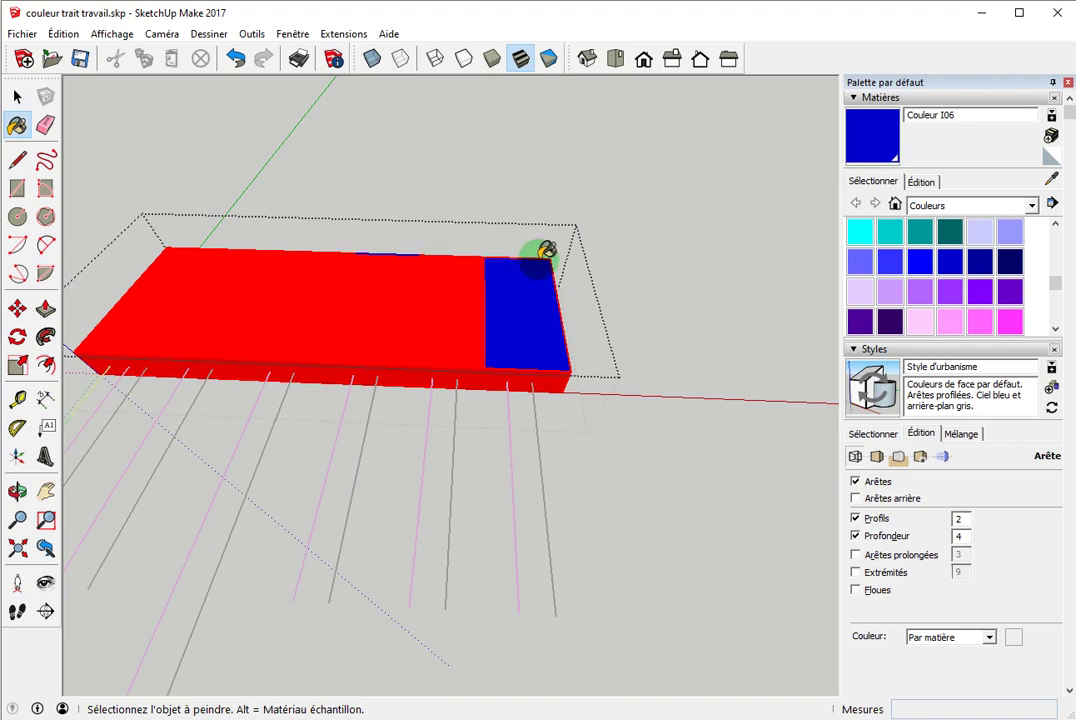
{"action": "key", "text": "space"}
{"action": "left_click", "coordinate": [608, 265]}
Paint the block's red top face magenta with Couleur K04
{"action": "mouse_move", "coordinate": [384, 298]}
{"action": "middle_mouse_down"}
{"action": "mouse_move", "coordinate": [387, 413]}
{"action": "mouse_move", "coordinate": [391, 276]}
{"action": "mouse_move", "coordinate": [431, 321]}
{"action": "mouse_move", "coordinate": [442, 413]}
{"action": "mouse_move", "coordinate": [446, 341]}
{"action": "middle_mouse_up"}
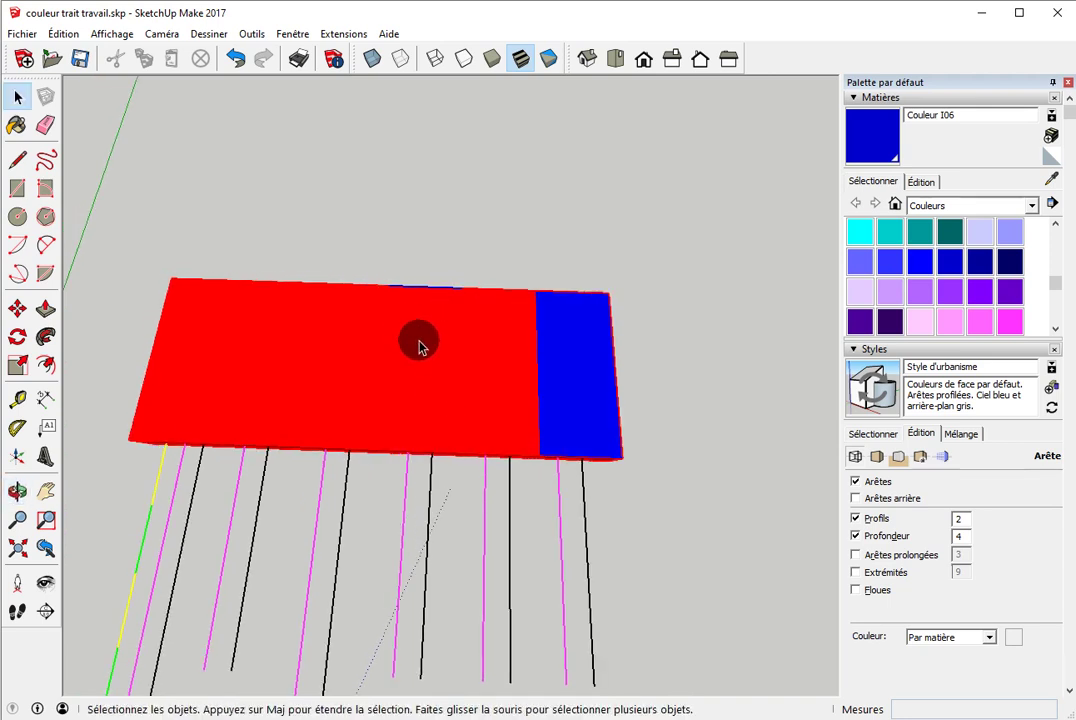
{"action": "middle_click_drag", "start_coordinate": [433, 397], "coordinate": [357, 408]}
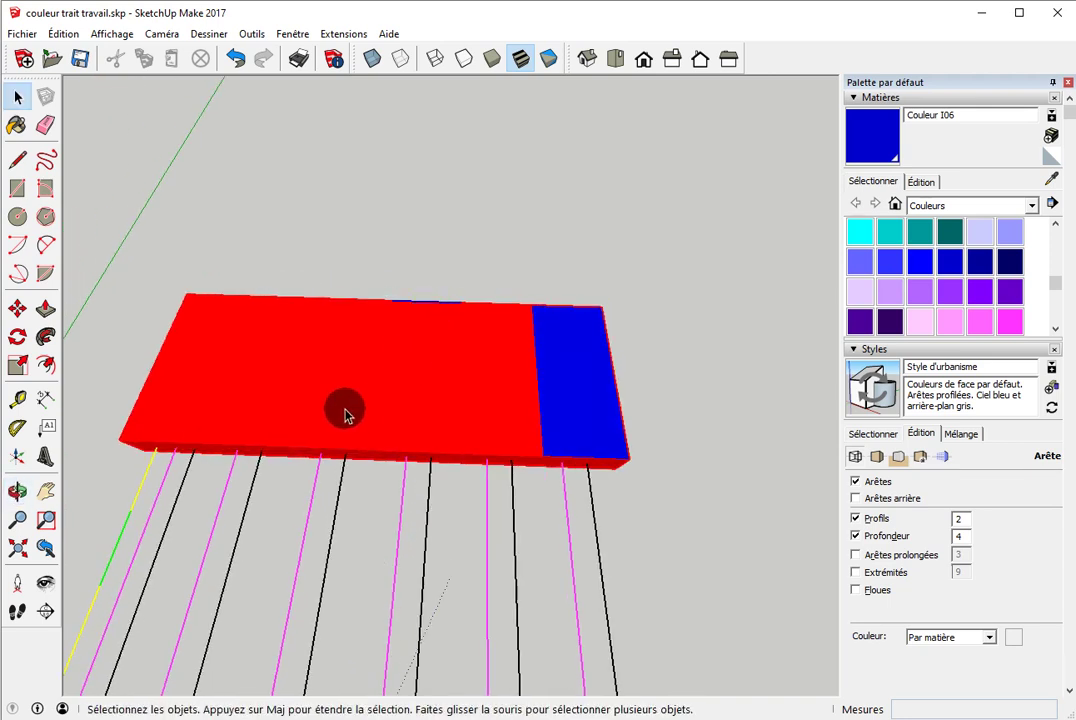
{"action": "left_click", "coordinate": [1008, 318]}
{"action": "left_click", "coordinate": [283, 384]}
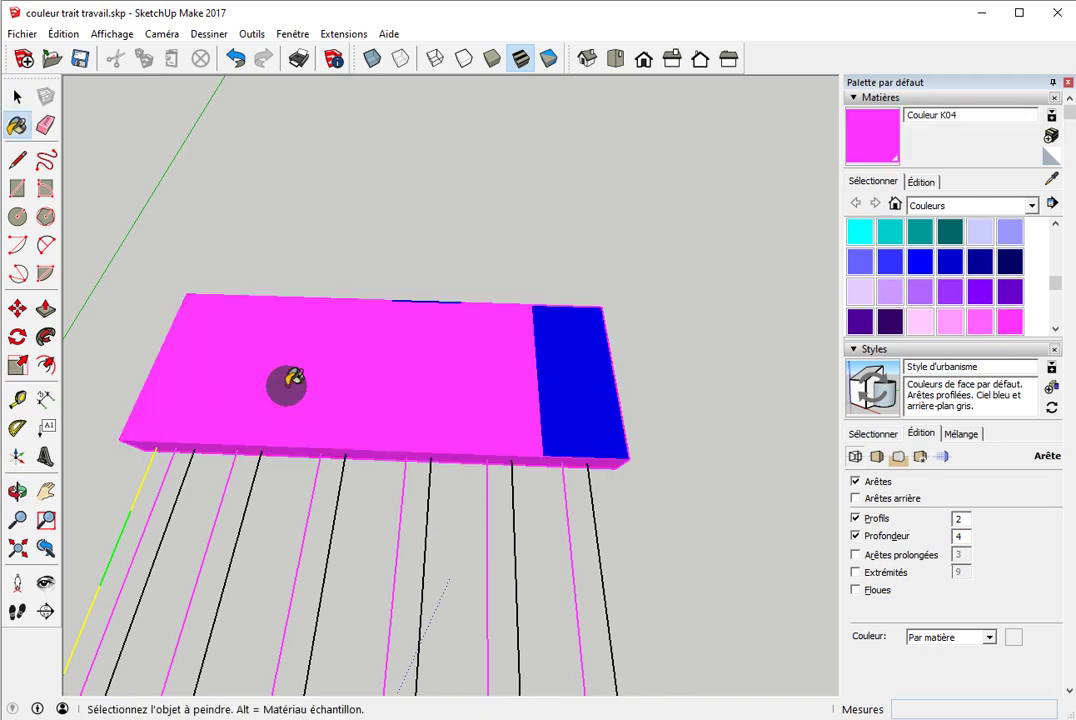
{"action": "key", "text": "space"}
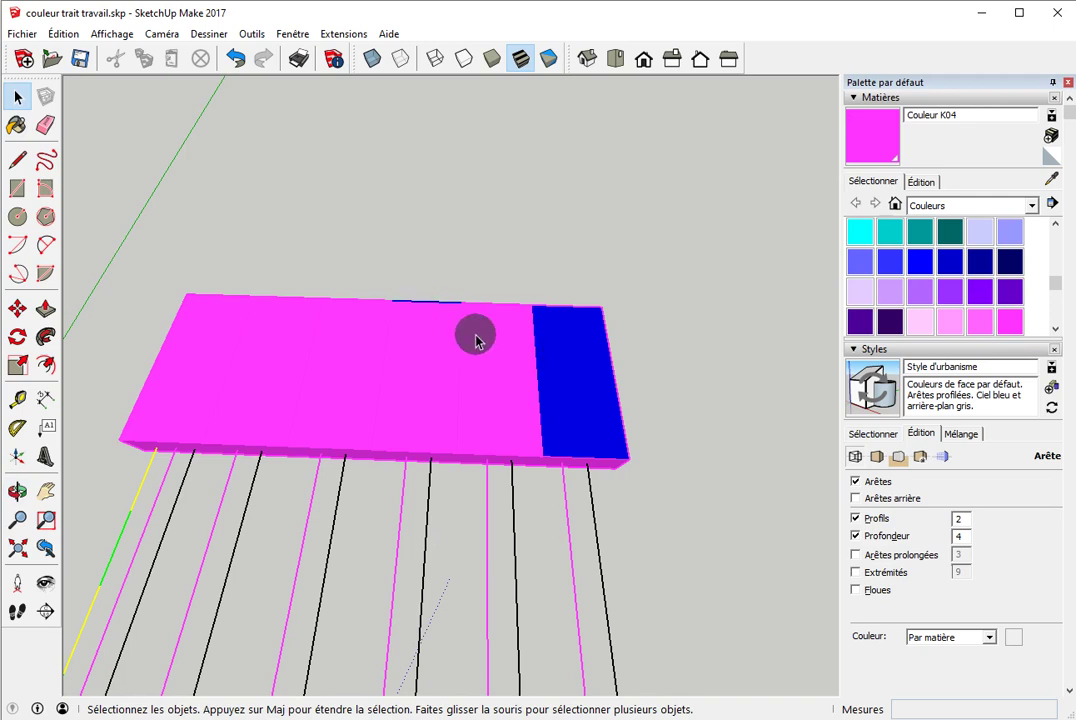
{"action": "mouse_move", "coordinate": [643, 355]}
{"action": "middle_mouse_down"}
{"action": "mouse_move", "coordinate": [636, 425]}
{"action": "mouse_move", "coordinate": [588, 379]}
{"action": "mouse_move", "coordinate": [531, 357]}
{"action": "middle_mouse_up"}
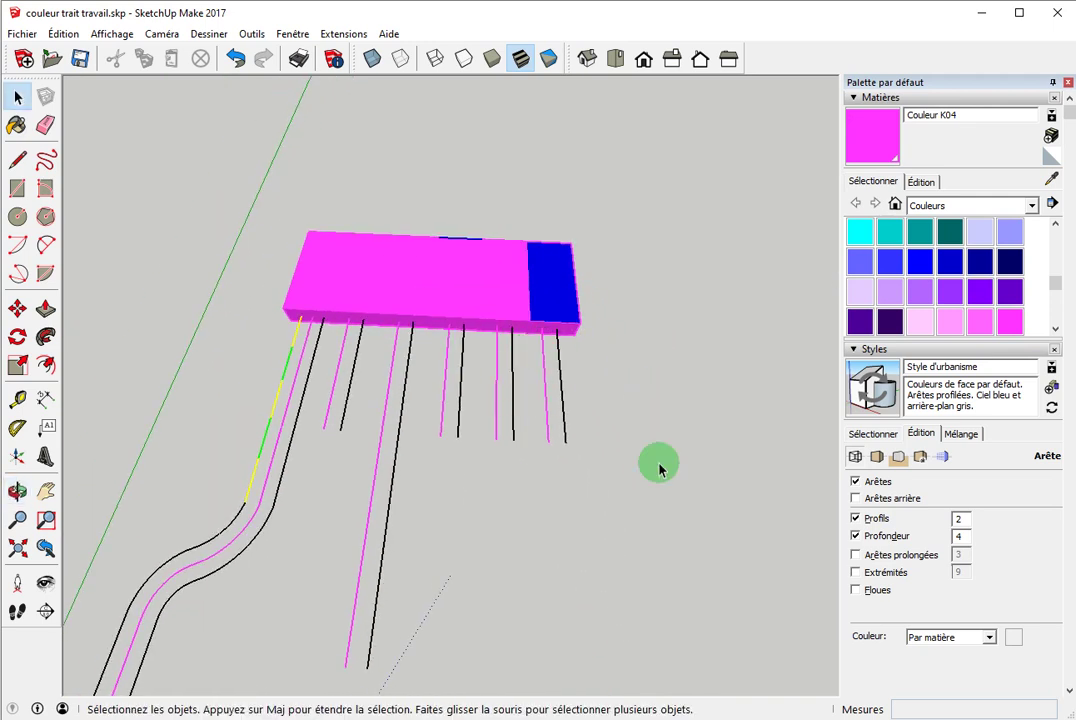
Apply the Style de conception architecturale preset and display its Arête edge settings
{"action": "mouse_move", "coordinate": [644, 464]}
{"action": "middle_mouse_down"}
{"action": "mouse_move", "coordinate": [675, 504]}
{"action": "mouse_move", "coordinate": [589, 493]}
{"action": "mouse_move", "coordinate": [399, 435]}
{"action": "mouse_move", "coordinate": [524, 461]}
{"action": "mouse_move", "coordinate": [445, 365]}
{"action": "middle_mouse_up"}
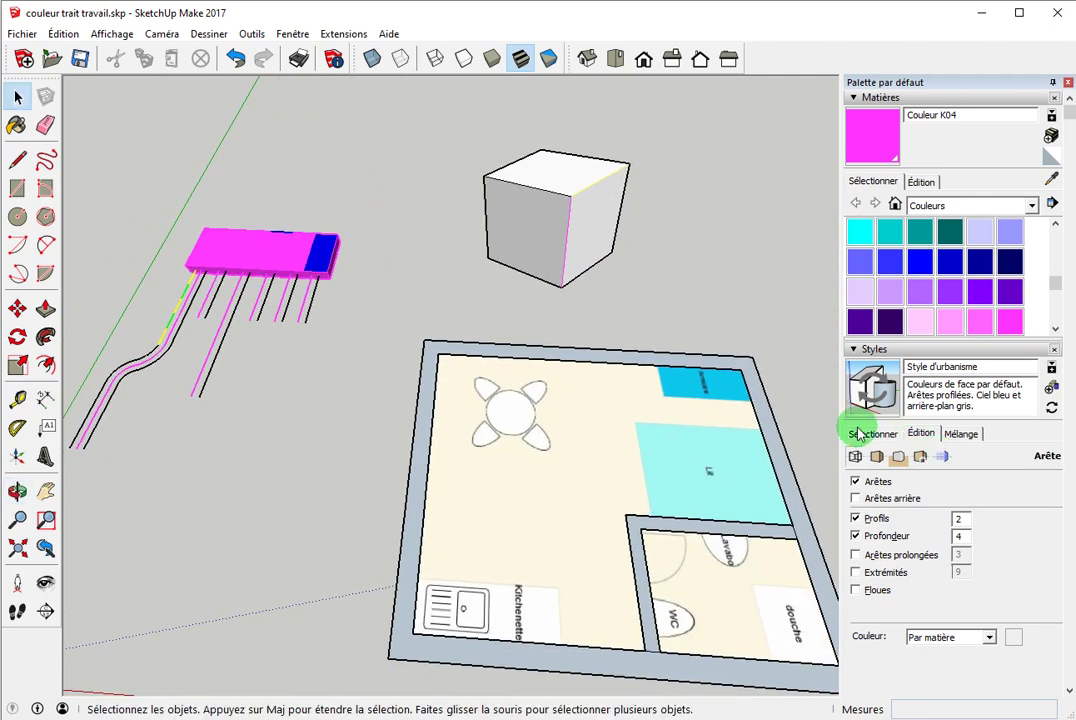
{"action": "left_click", "coordinate": [866, 437]}
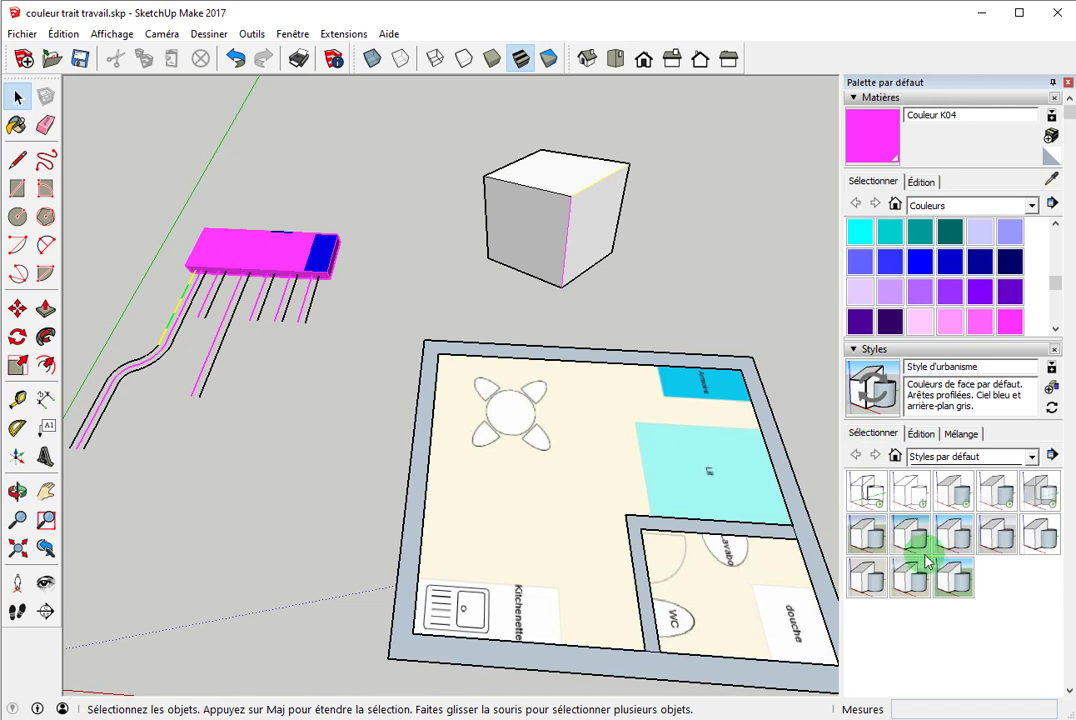
{"action": "left_click", "coordinate": [1005, 543]}
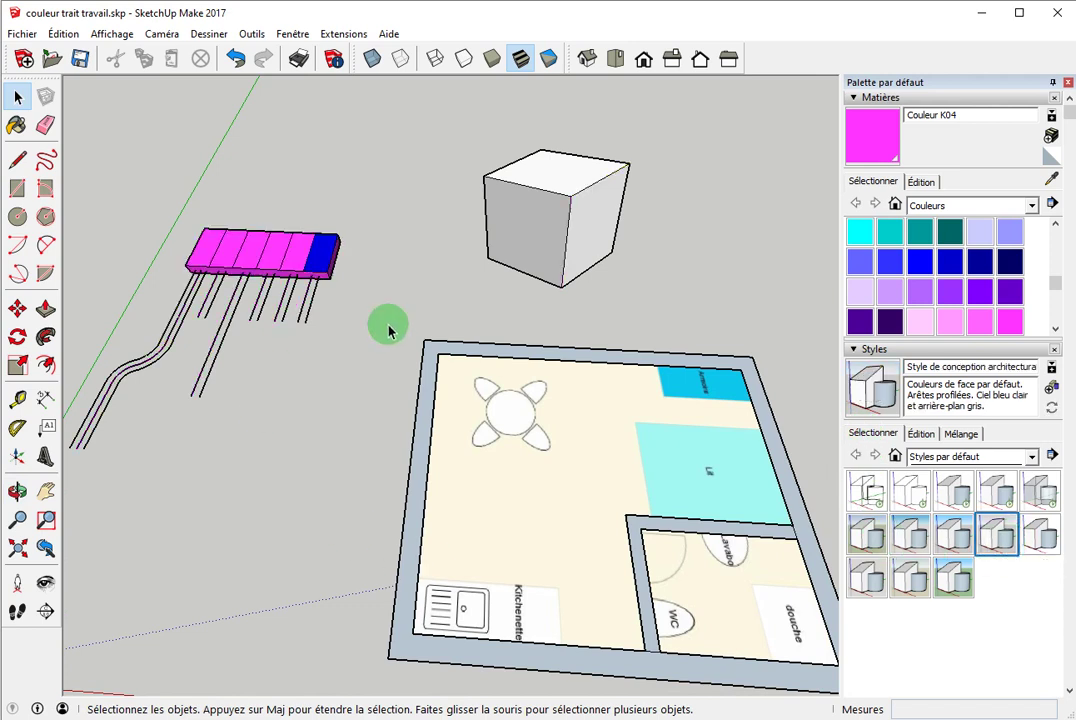
{"action": "left_click", "coordinate": [921, 433]}
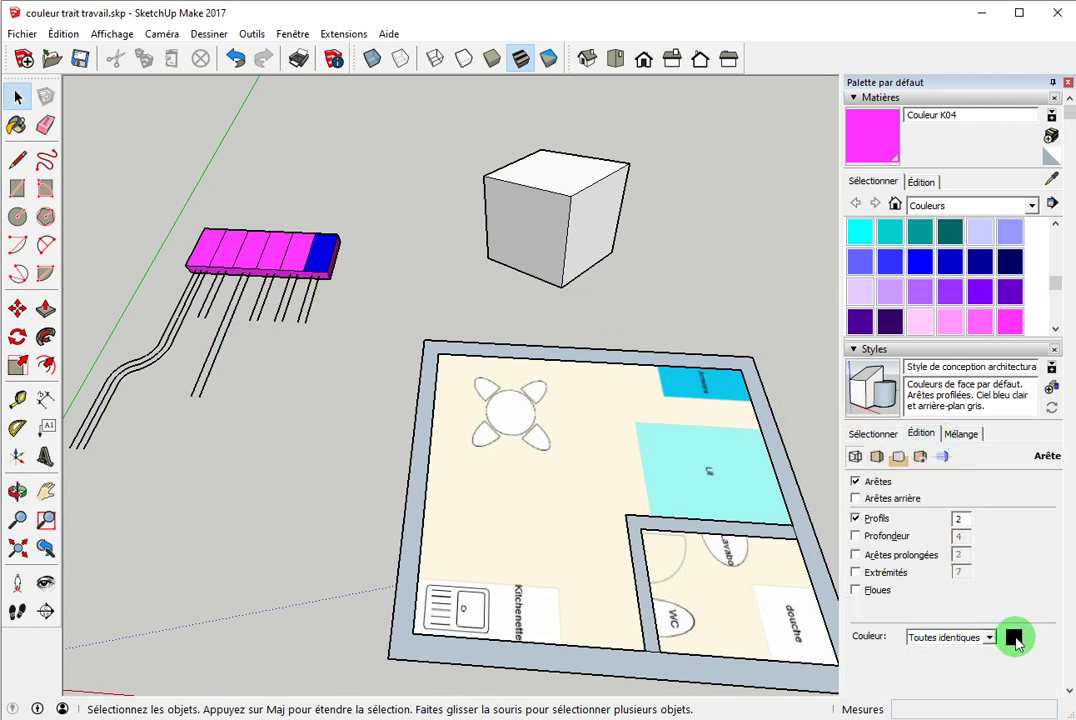
Set the style's edge colour to bright green in Choisir la couleur
{"action": "left_click", "coordinate": [1014, 638]}
{"action": "left_click", "coordinate": [660, 241]}
{"action": "left_click_drag", "start_coordinate": [723, 296], "coordinate": [723, 240]}
{"action": "left_click", "coordinate": [670, 320]}
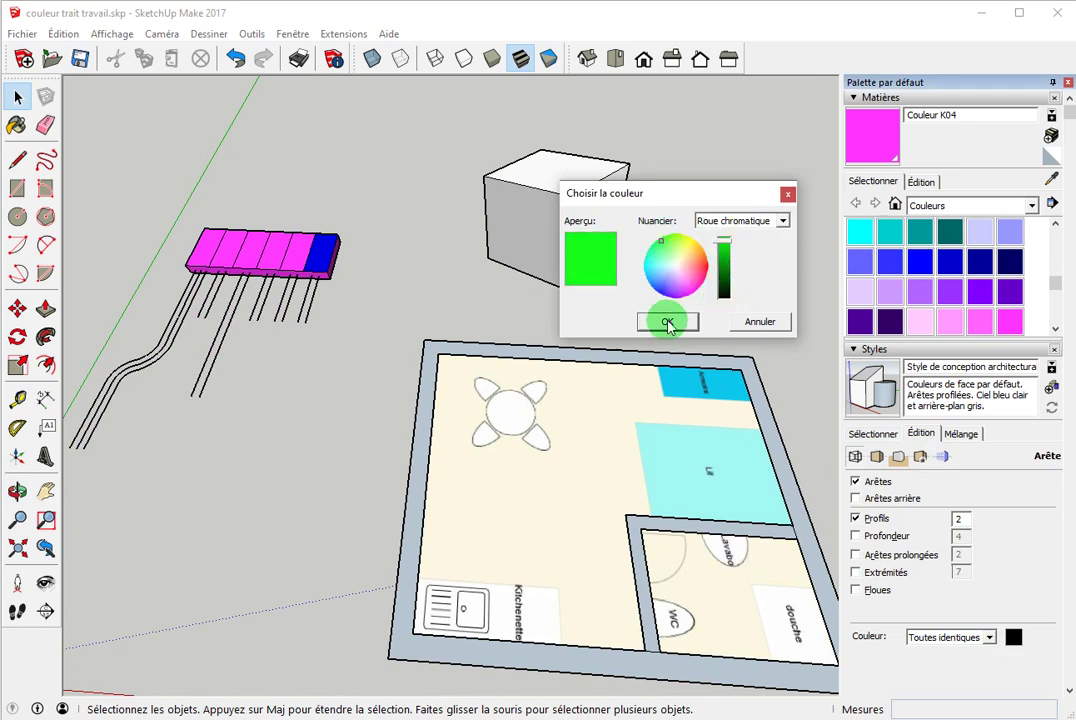
Switch the edge Couleur option to Par matière to try material-coloured edges
{"action": "left_click", "coordinate": [990, 638]}
{"action": "left_click", "coordinate": [968, 658]}
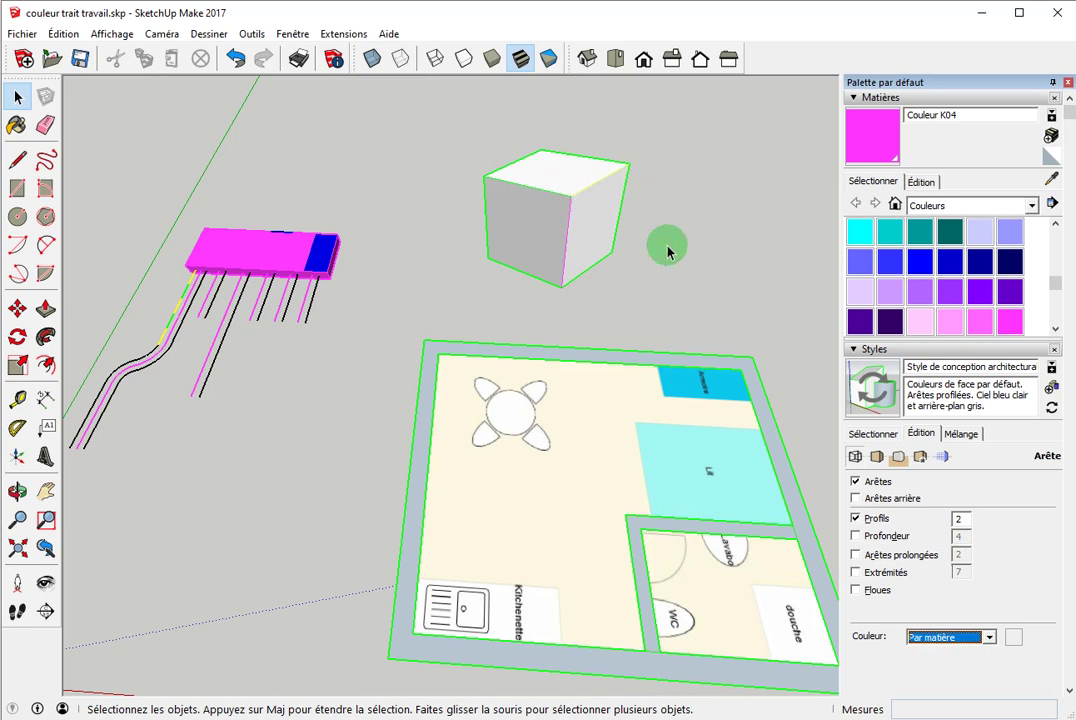
{"action": "scroll", "coordinate": [912, 638], "scroll_direction": "up", "scroll_amount": 1}
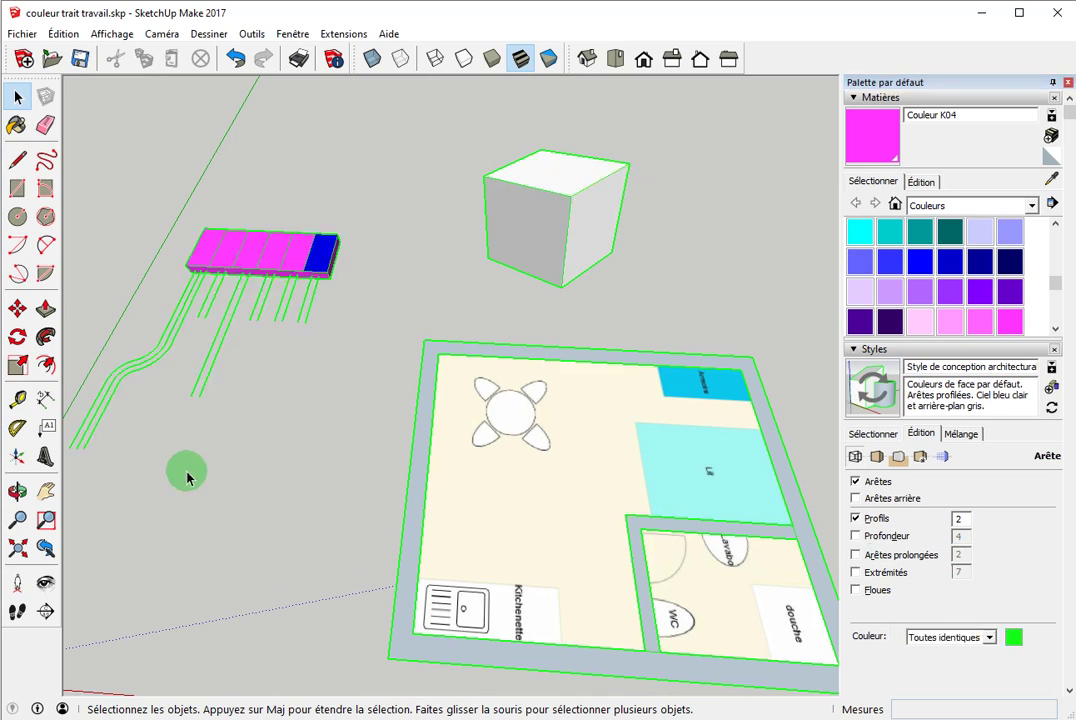